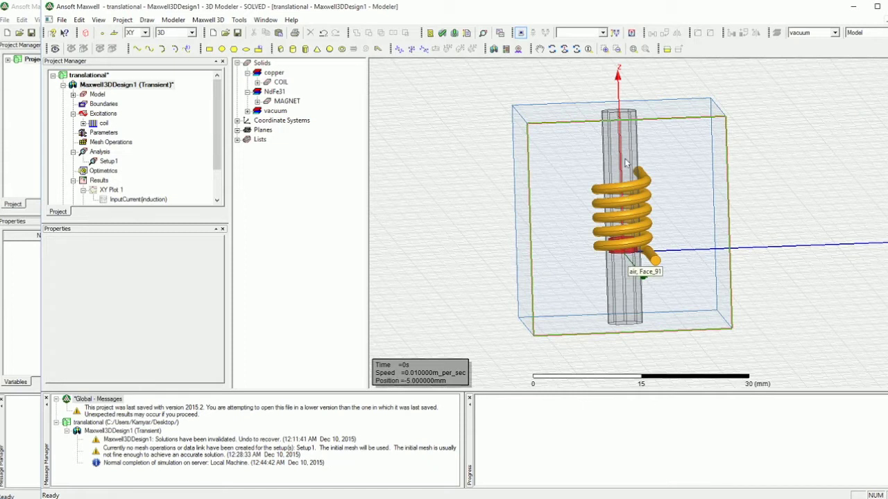
- Play the animation of MAGNET moving through the coil over its time steps
{"action": "left_click", "coordinate": [286, 101]}
{"action": "left_click", "coordinate": [104, 20]}
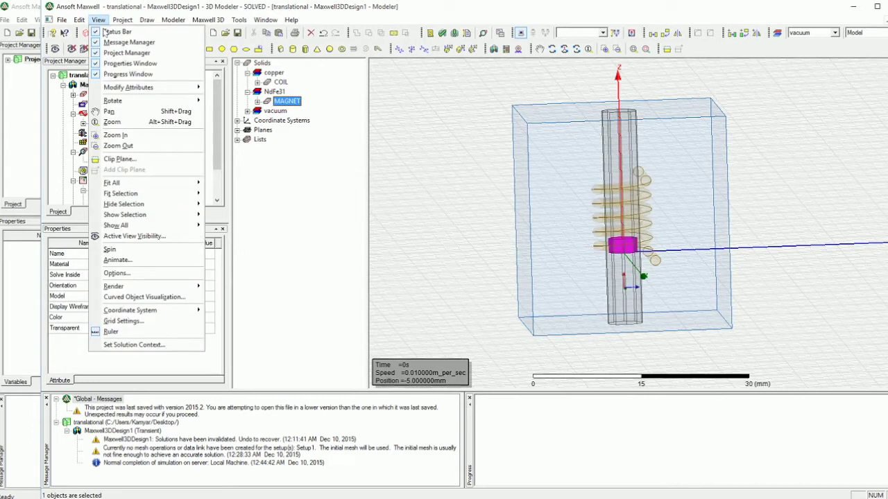
{"action": "left_click", "coordinate": [121, 260]}
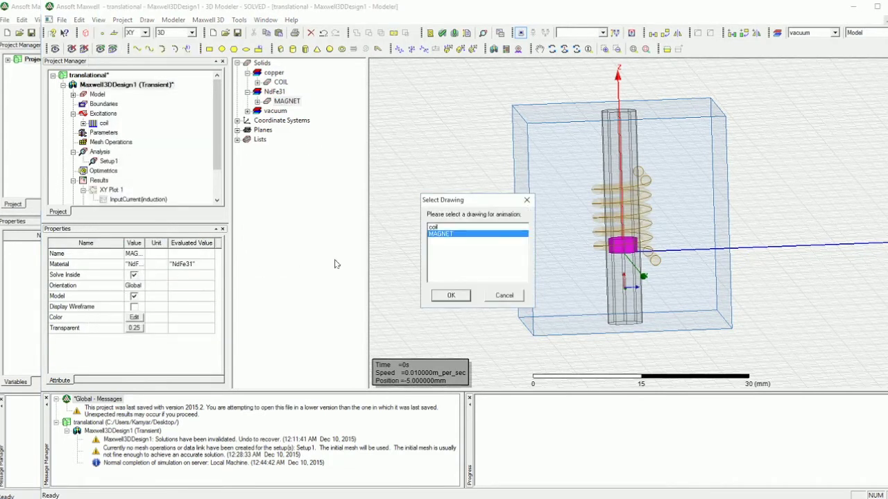
{"action": "left_click", "coordinate": [448, 295]}
{"action": "left_click", "coordinate": [442, 363]}
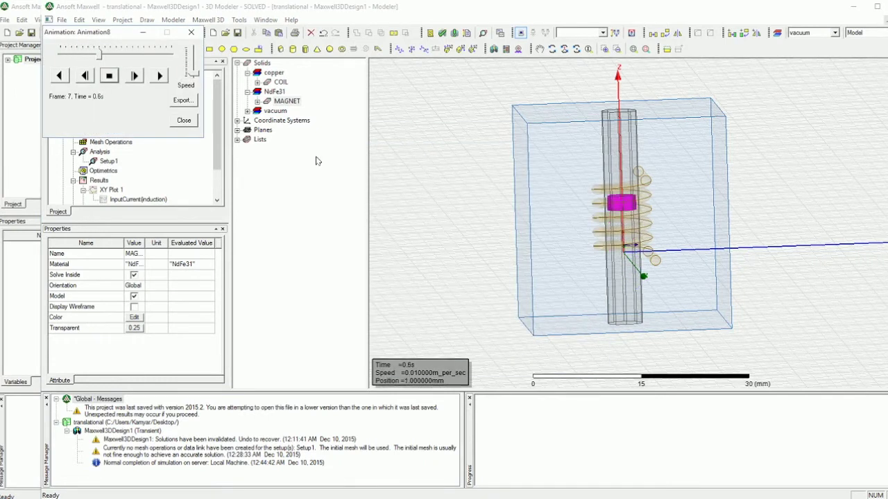
{"action": "left_click", "coordinate": [275, 111]}
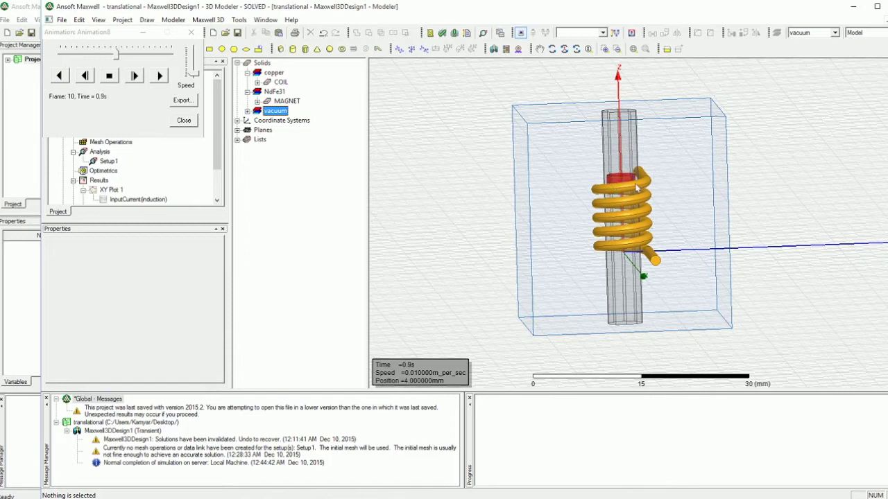
- Orbit to show the coil's leads, move the solved project window aside, and close the animation
{"action": "left_click", "coordinate": [576, 49]}
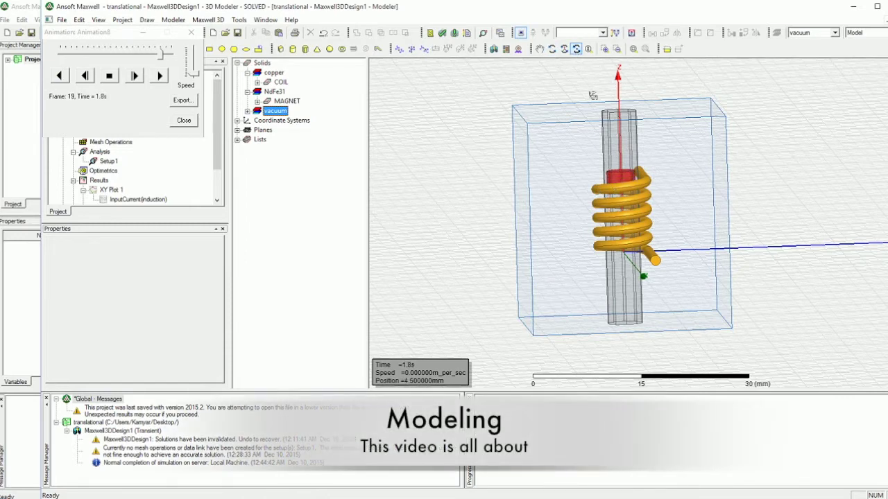
{"action": "left_click_drag", "start_coordinate": [593, 95], "coordinate": [716, 155]}
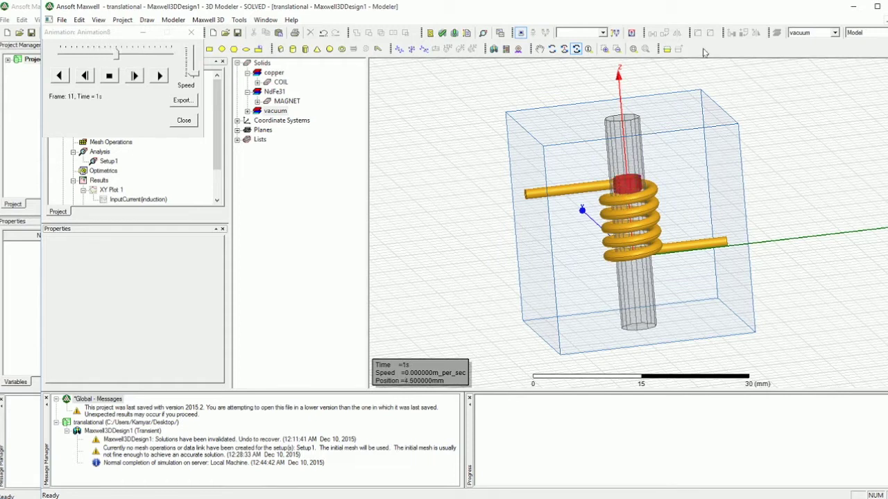
{"action": "left_click_drag", "start_coordinate": [689, 8], "coordinate": [859, 101]}
{"action": "left_click_drag", "start_coordinate": [694, 100], "coordinate": [887, 77]}
{"action": "left_click", "coordinate": [181, 122]}
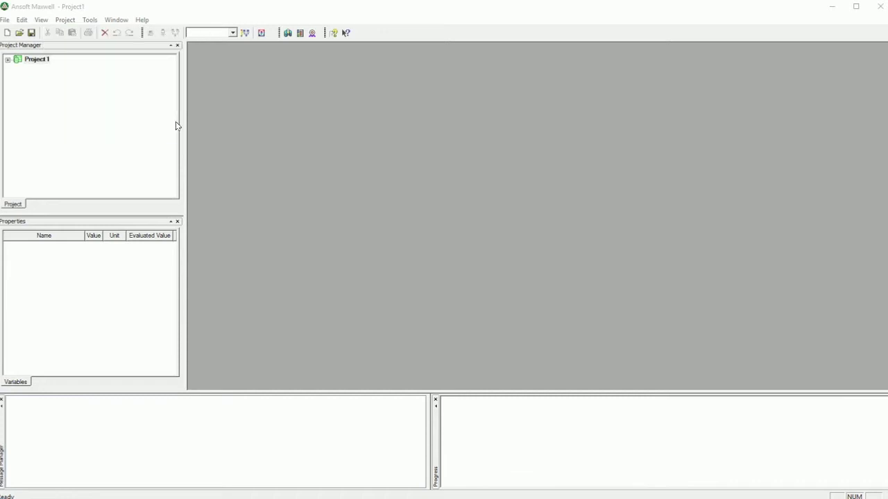
- Insert a new Maxwell 3D design and switch the drawing plane to YZ
{"action": "left_click", "coordinate": [287, 33]}
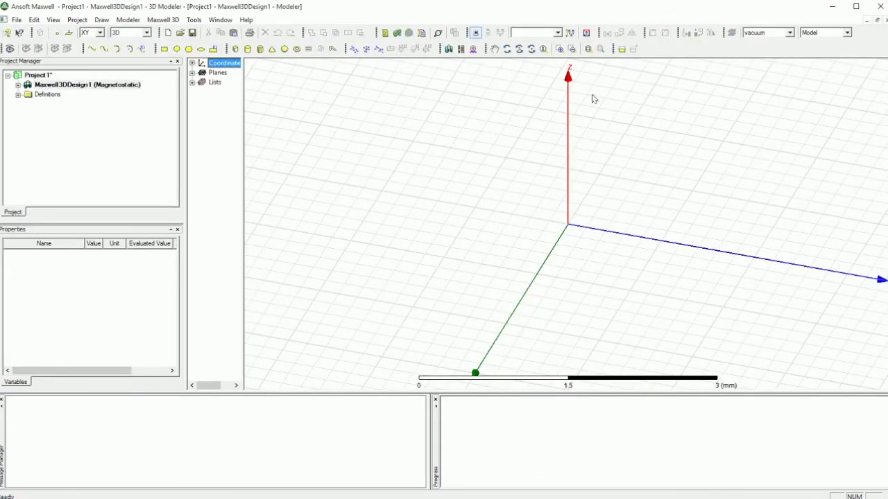
{"action": "left_click", "coordinate": [532, 49]}
{"action": "left_click_drag", "start_coordinate": [673, 256], "coordinate": [665, 235]}
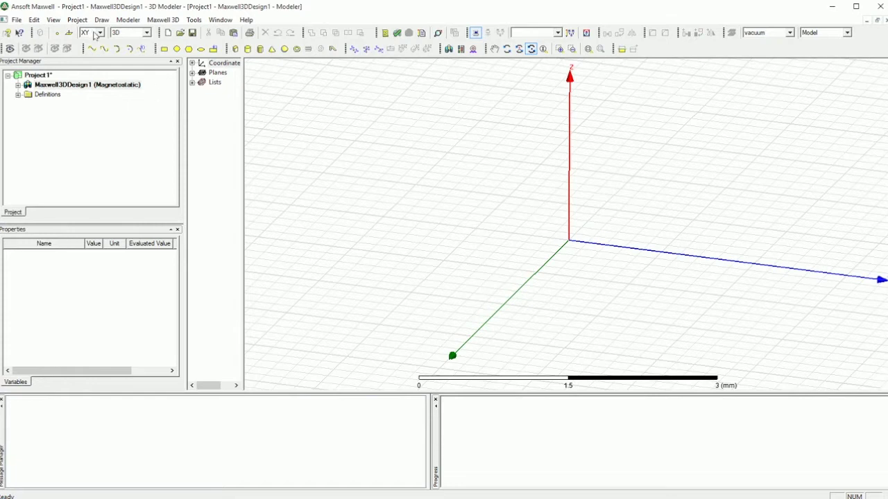
{"action": "left_click", "coordinate": [93, 33]}
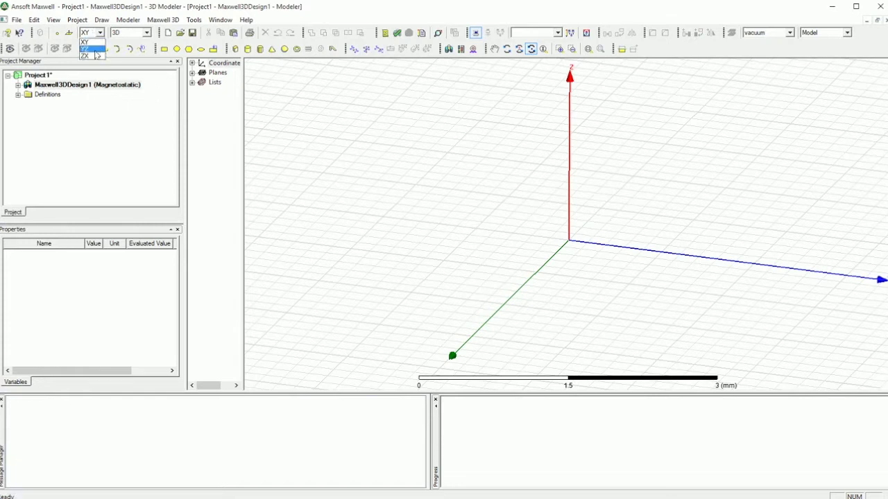
{"action": "left_click", "coordinate": [95, 50]}
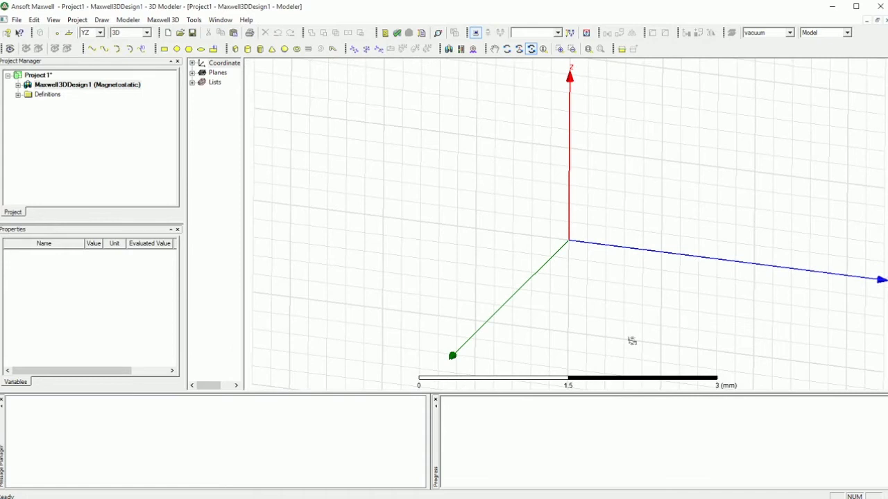
- Draw a 0.2 mm-radius circle centred at Y = 1.8 mm and rename it Coil
{"action": "left_click", "coordinate": [181, 52]}
{"action": "left_click", "coordinate": [736, 262]}
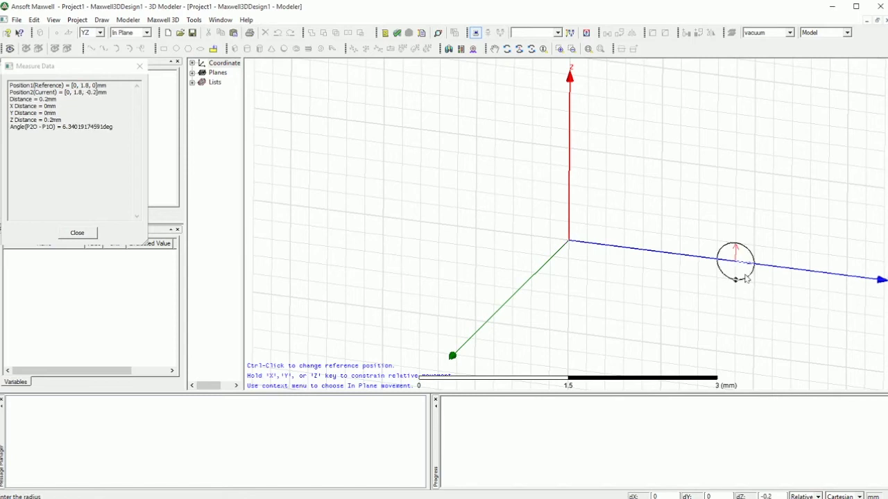
{"action": "left_click", "coordinate": [738, 278]}
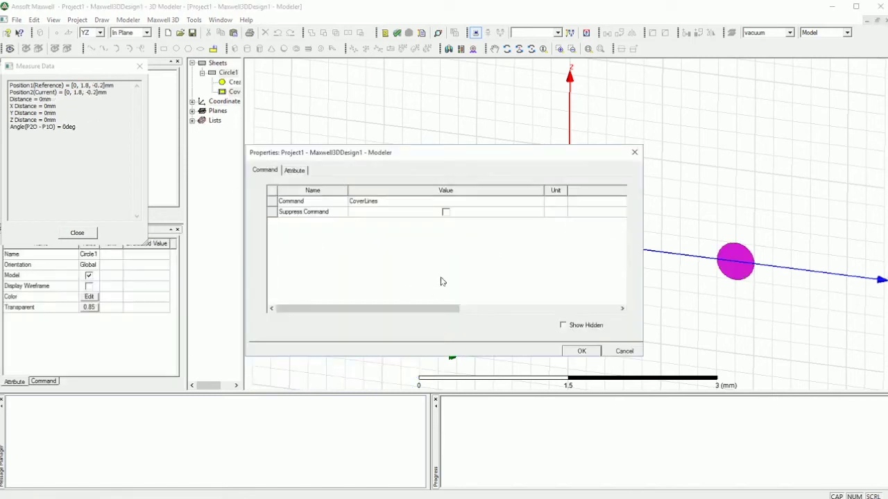
{"action": "left_click", "coordinate": [310, 173]}
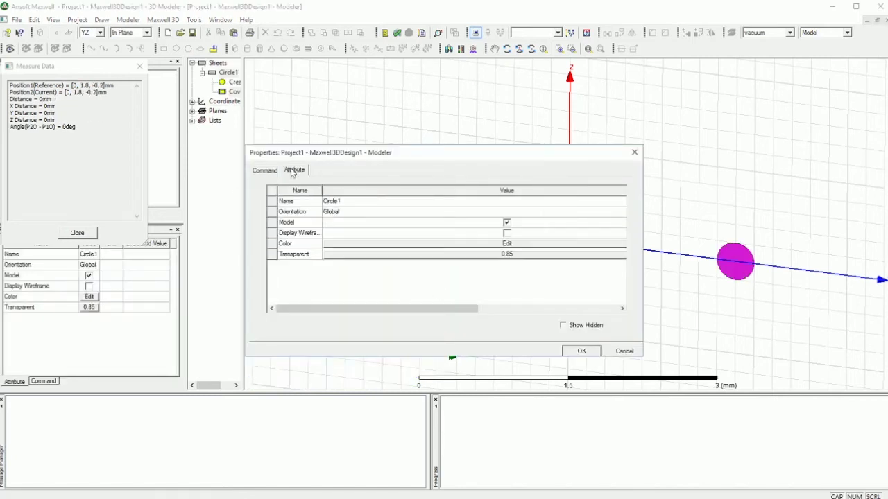
{"action": "left_click", "coordinate": [346, 201]}
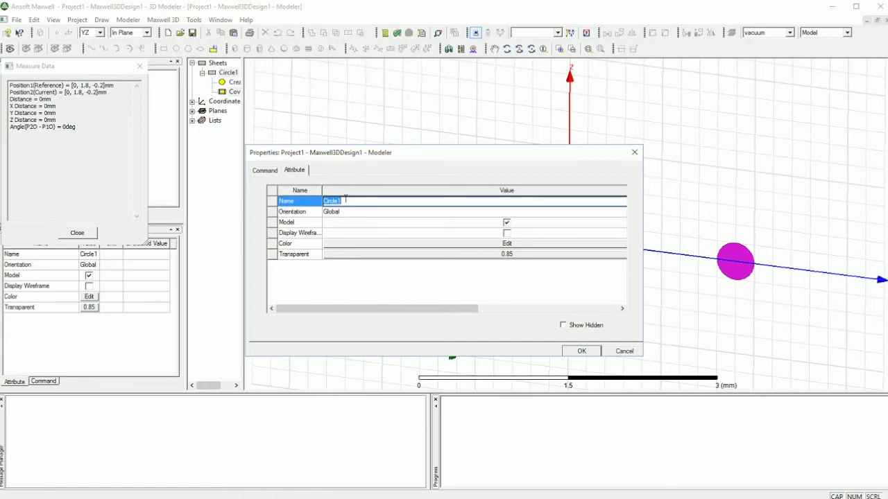
{"action": "type", "text": "Coil"}
{"action": "left_click", "coordinate": [596, 352]}
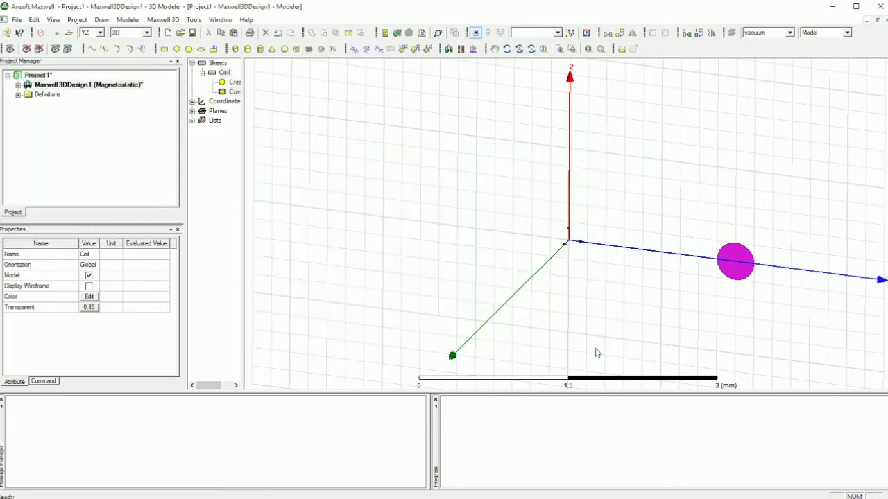
- Sweep the Coil circle into a 5-turn helix along the Z axis from the origin
{"action": "left_click", "coordinate": [309, 49]}
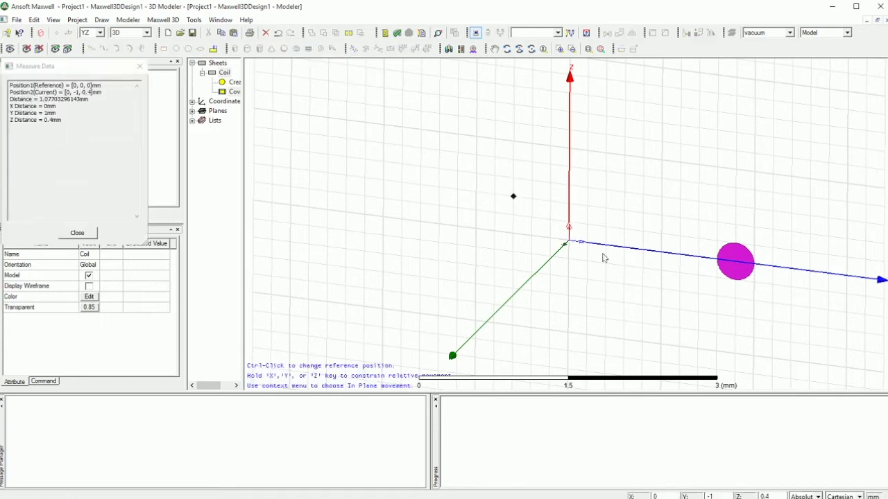
{"action": "left_click", "coordinate": [567, 241]}
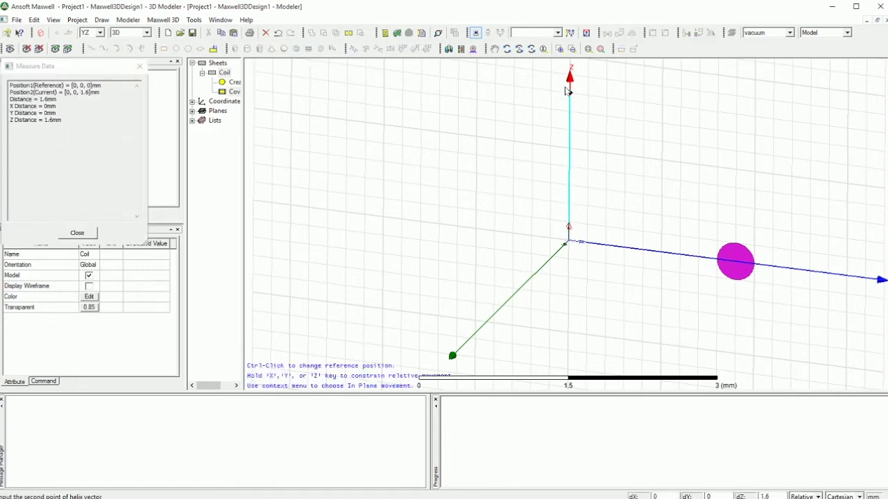
{"action": "left_click", "coordinate": [567, 90]}
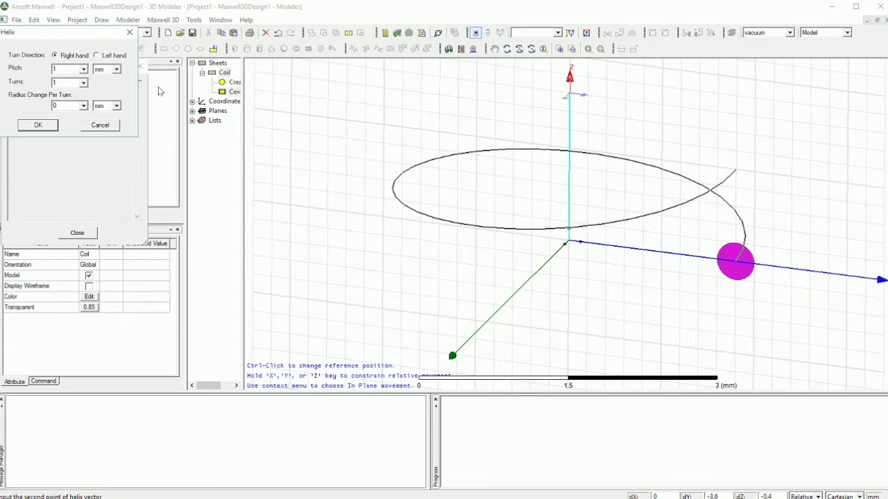
{"action": "double_click", "coordinate": [69, 83]}
{"action": "type", "text": "5"}
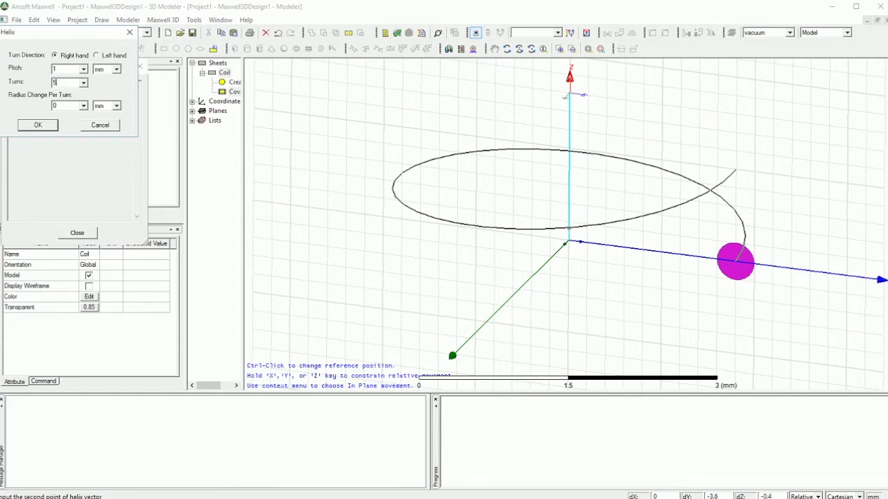
{"action": "left_click", "coordinate": [39, 125]}
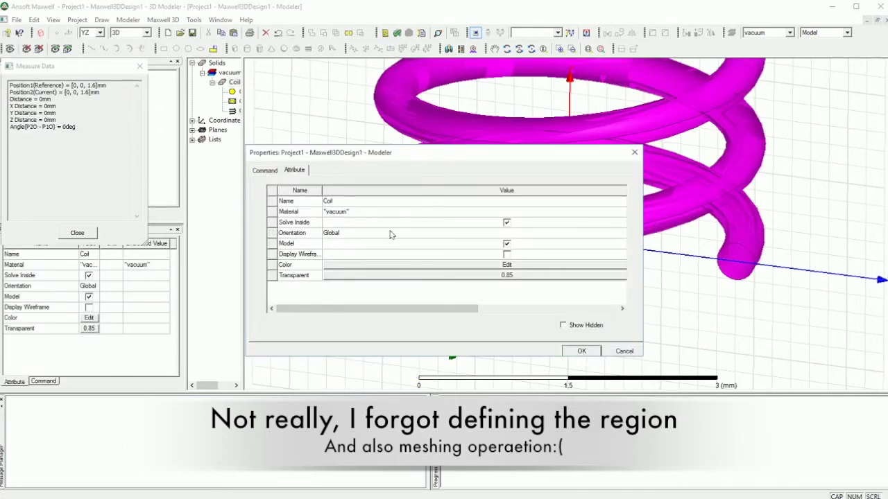
- Assign copper from the material library to the coil
{"action": "left_click", "coordinate": [336, 211]}
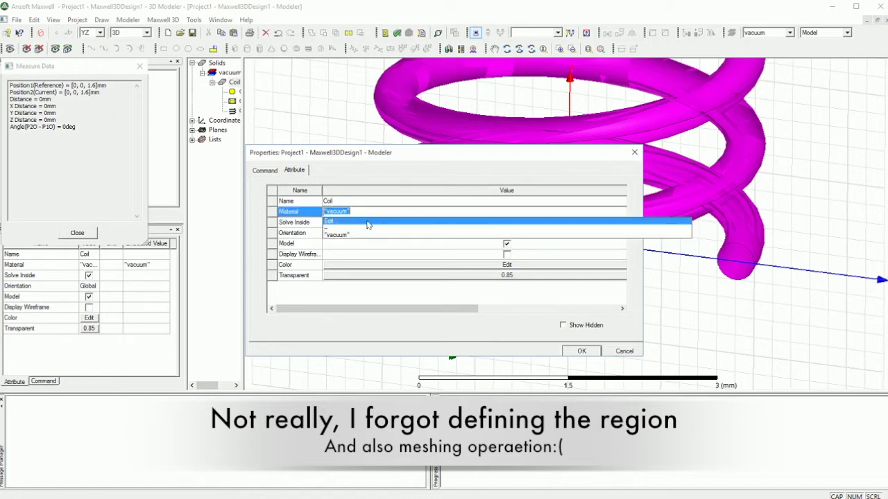
{"action": "left_click", "coordinate": [368, 222]}
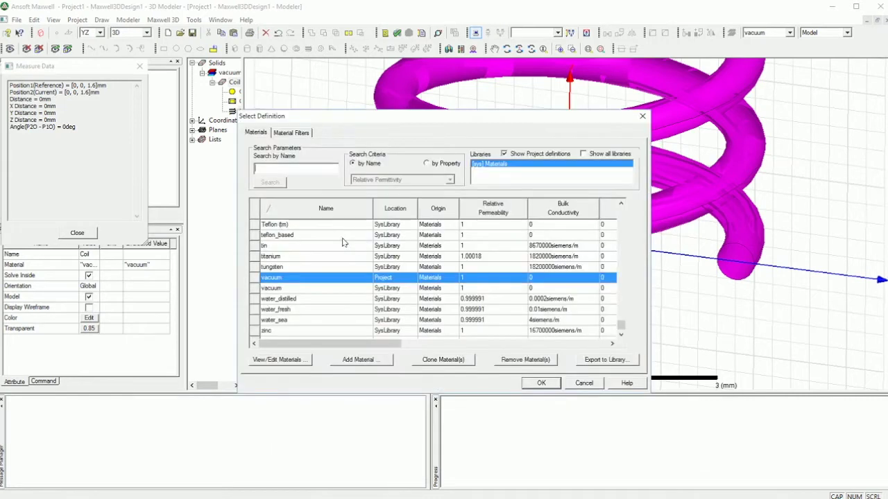
{"action": "left_click", "coordinate": [292, 168]}
{"action": "type", "text": "cop"}
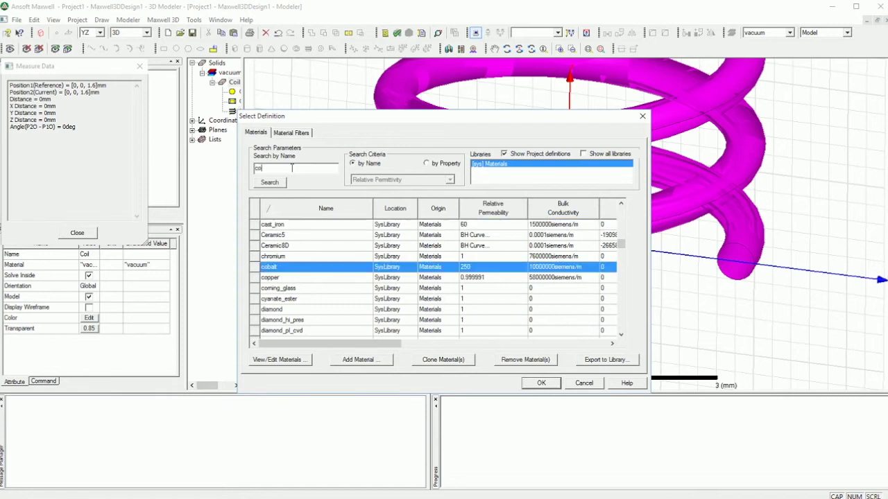
{"action": "left_click", "coordinate": [541, 383]}
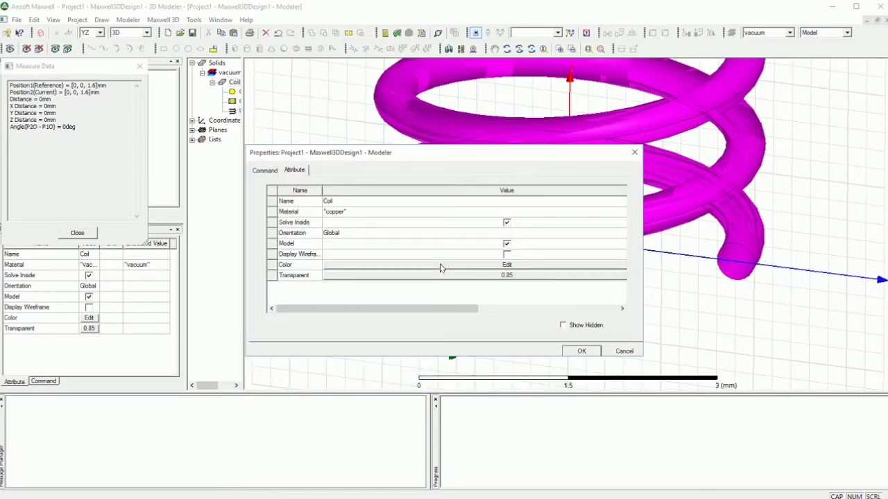
- Colour the coil orange, make it opaque, and apply the properties
{"action": "left_click", "coordinate": [444, 265]}
{"action": "left_click", "coordinate": [455, 188]}
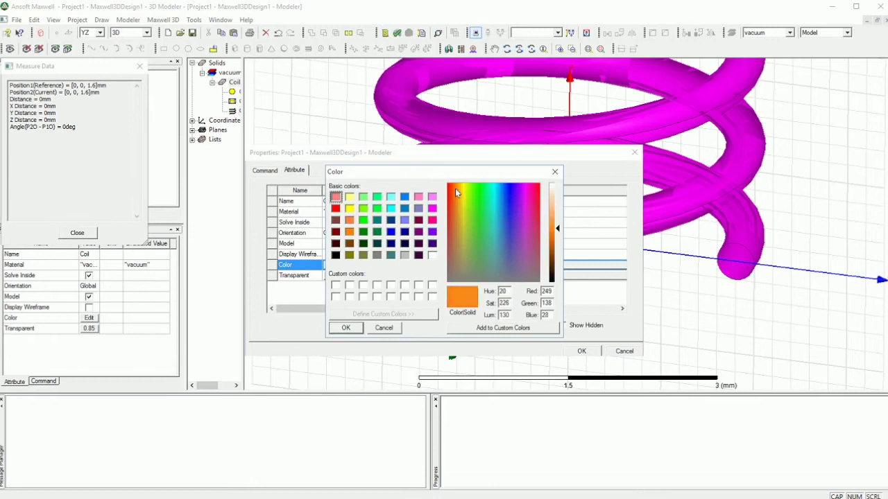
{"action": "left_click", "coordinate": [517, 327]}
{"action": "left_click", "coordinate": [349, 328]}
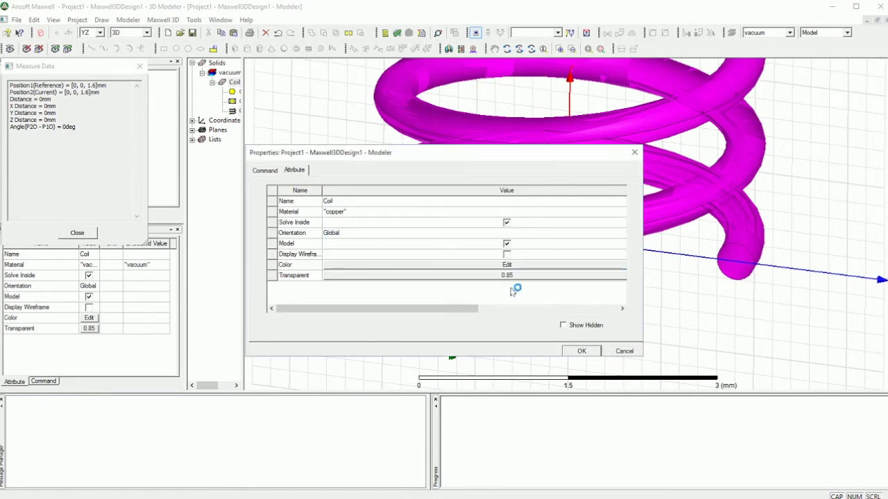
{"action": "left_click", "coordinate": [505, 275]}
{"action": "left_click_drag", "start_coordinate": [462, 248], "coordinate": [387, 249]}
{"action": "left_click", "coordinate": [425, 276]}
{"action": "left_click", "coordinate": [581, 351]}
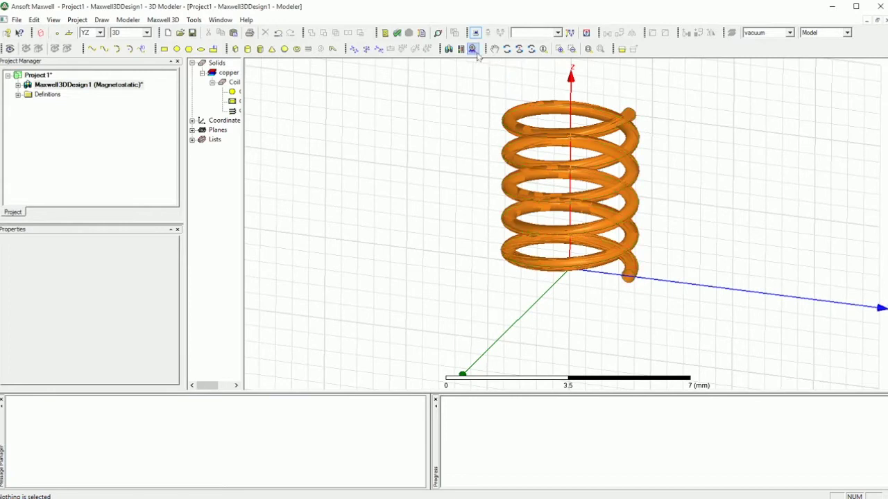
- Look straight down the coil's axis and switch the drawing plane back to XY
{"action": "left_click", "coordinate": [530, 50]}
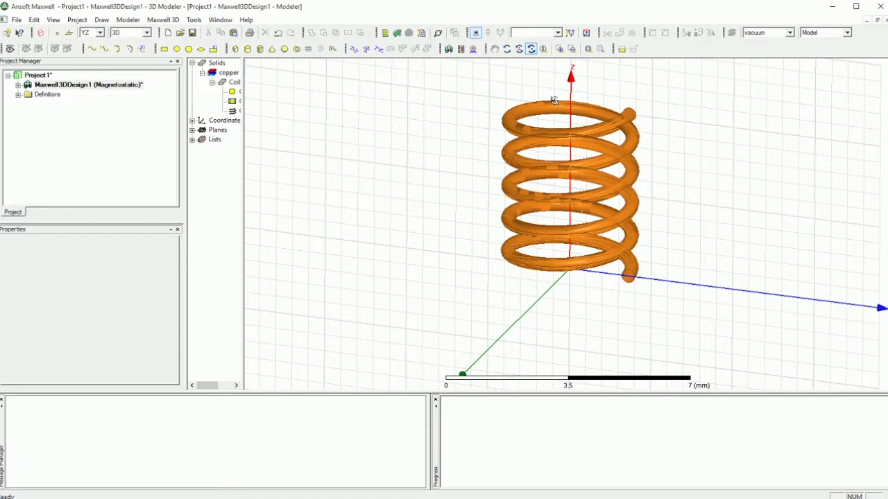
{"action": "left_click_drag", "start_coordinate": [555, 95], "coordinate": [555, 174]}
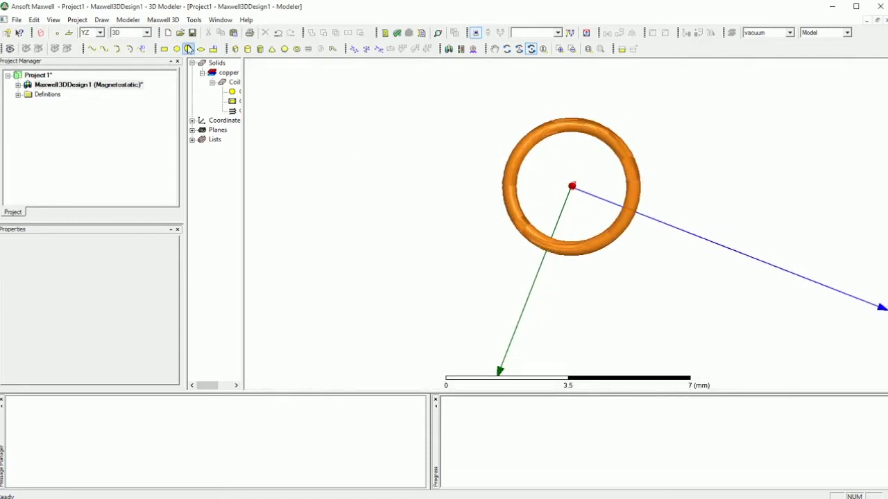
{"action": "left_click", "coordinate": [97, 33]}
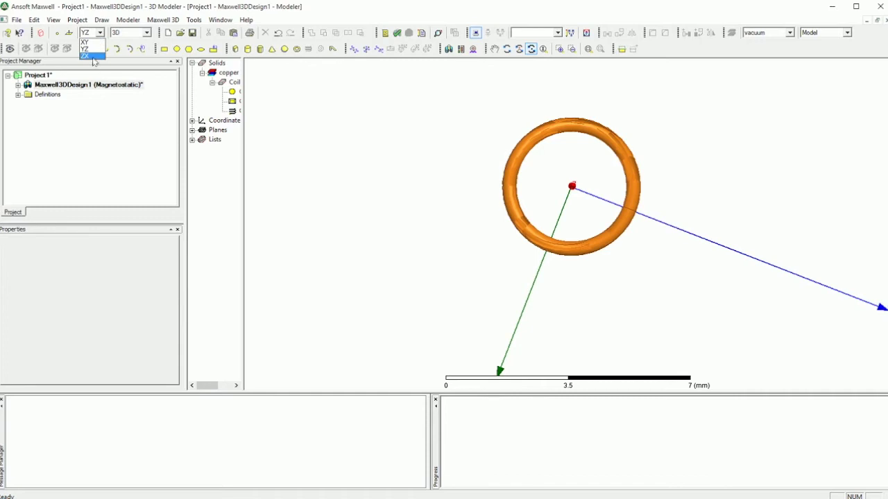
{"action": "left_click", "coordinate": [90, 43]}
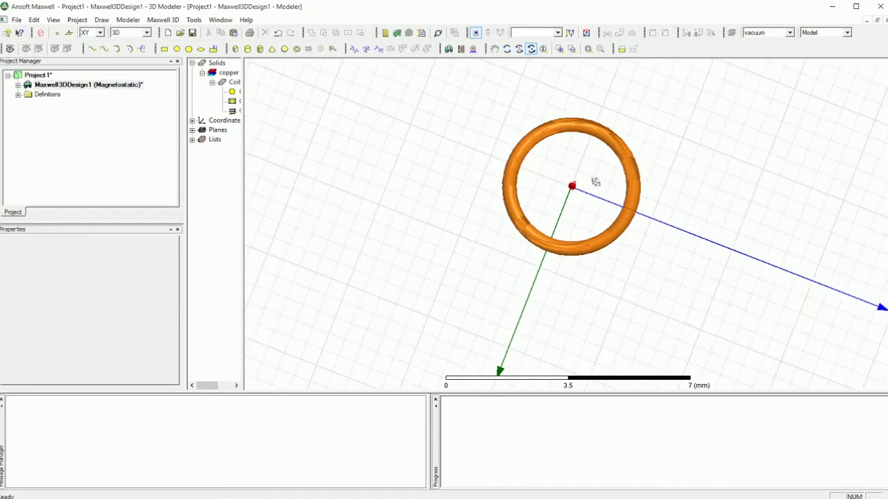
- Start a cylinder with base centre at the origin and a 1.12 mm radius inside the coil
{"action": "left_click", "coordinate": [247, 50]}
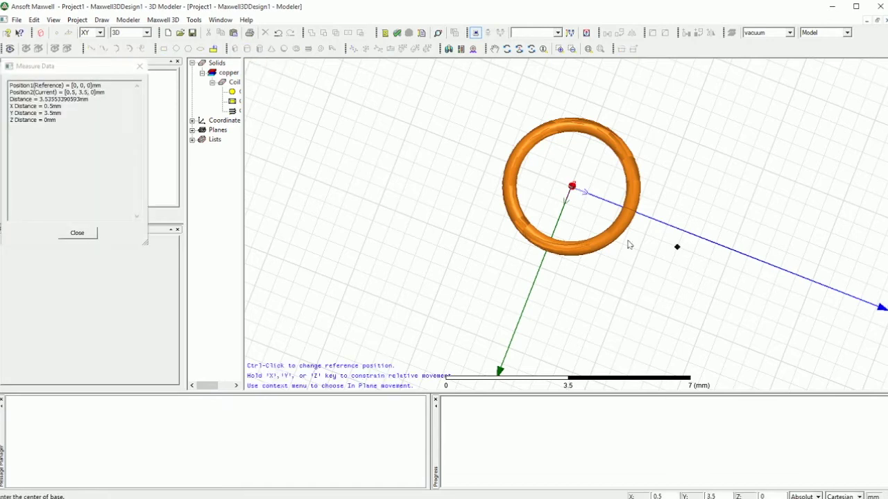
{"action": "left_click", "coordinate": [571, 188]}
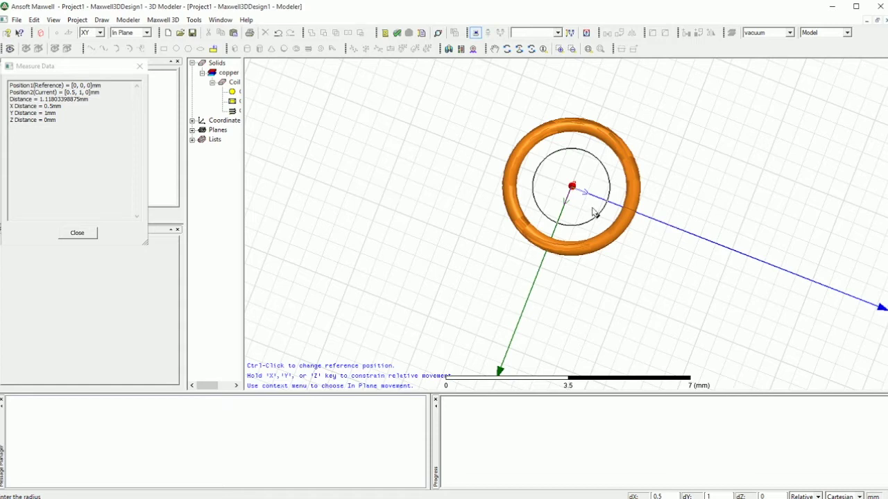
{"action": "left_click", "coordinate": [593, 213]}
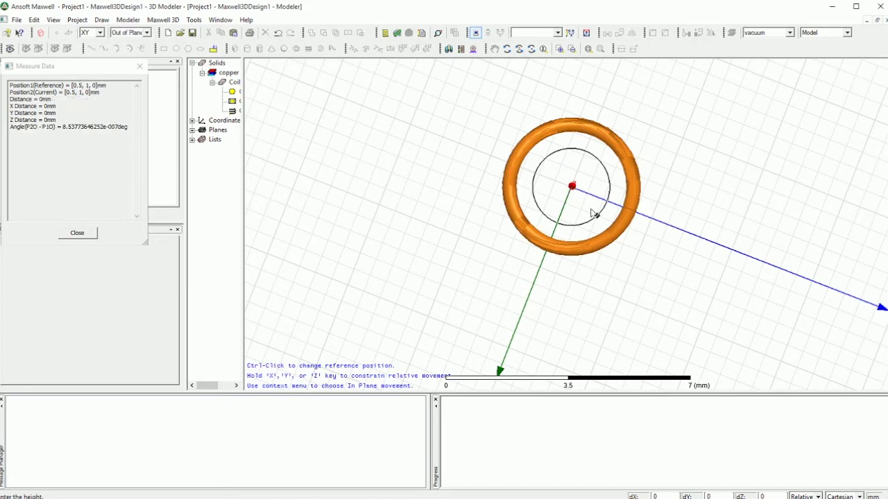
{"action": "key", "text": "Tab"}
{"action": "key", "text": "Tab"}
{"action": "key", "text": "Tab"}
- Finish the cylinder with a 2 mm height and rename it Magnet
{"action": "type", "text": "2"}
{"action": "key", "text": "Return"}
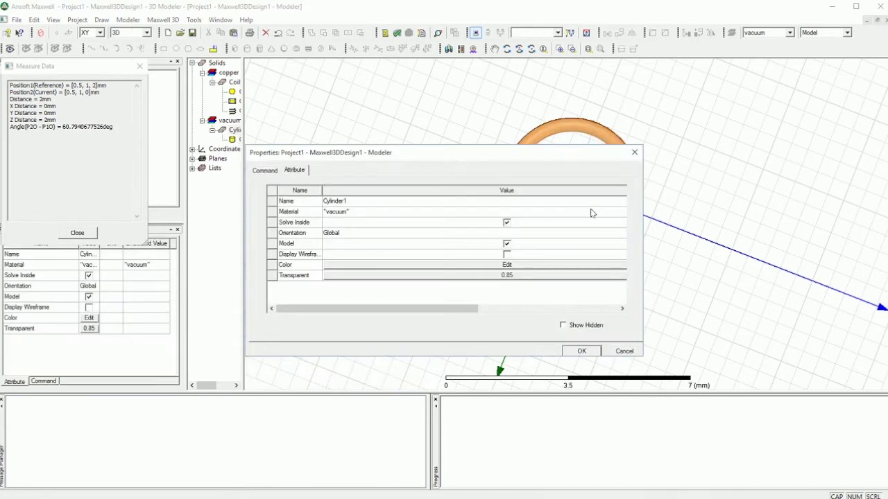
{"action": "left_click", "coordinate": [347, 201]}
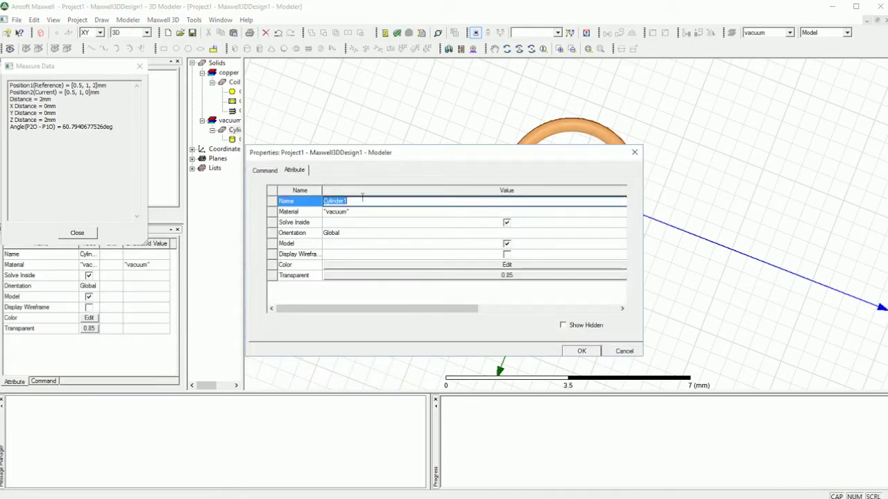
{"action": "type", "text": "Magnet"}
- Colour the Magnet cylinder red, saved as a custom colour
{"action": "left_click", "coordinate": [498, 264]}
{"action": "left_click", "coordinate": [498, 265]}
{"action": "left_click", "coordinate": [464, 187]}
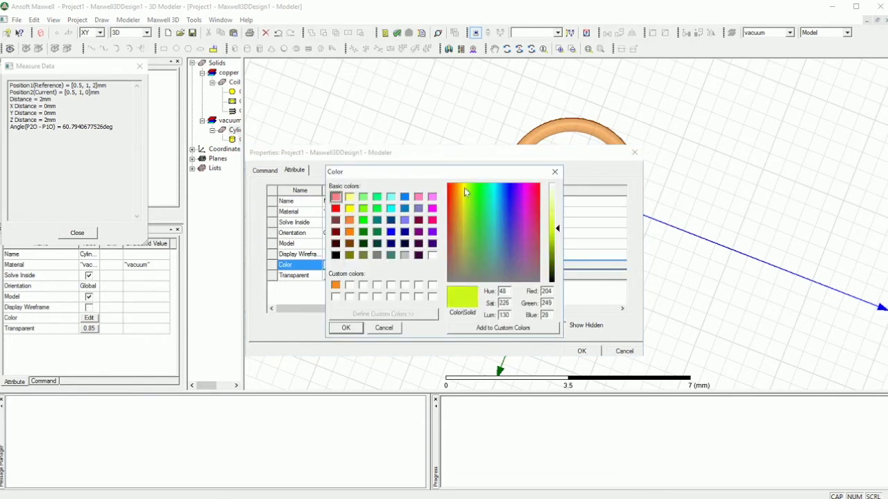
{"action": "left_click", "coordinate": [449, 196]}
{"action": "left_click", "coordinate": [503, 328]}
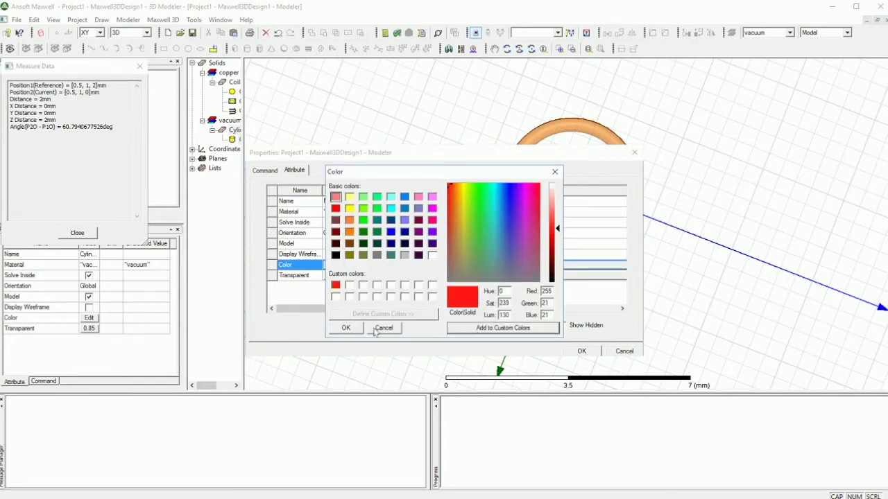
{"action": "left_click", "coordinate": [345, 327]}
- Lower the Magnet cylinder's transparency from 0.85 to 0.05
{"action": "left_click", "coordinate": [470, 275]}
{"action": "left_click", "coordinate": [470, 275]}
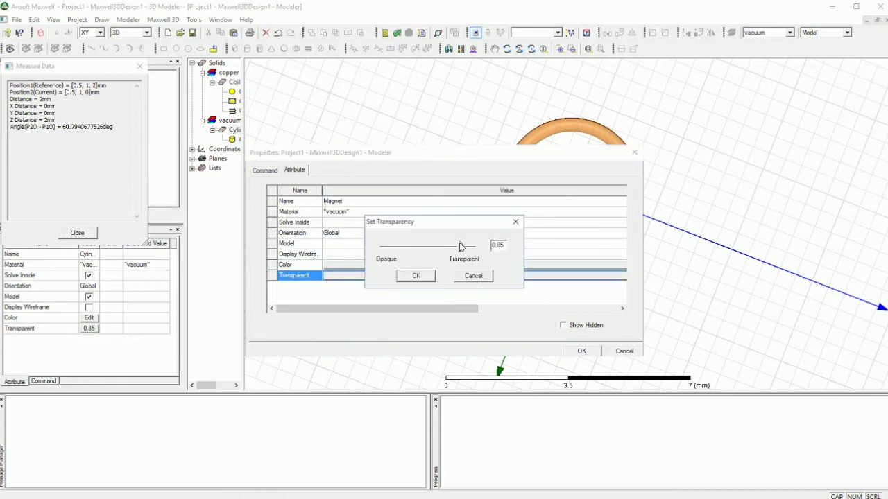
{"action": "left_click_drag", "start_coordinate": [457, 247], "coordinate": [388, 251]}
{"action": "left_click", "coordinate": [416, 275]}
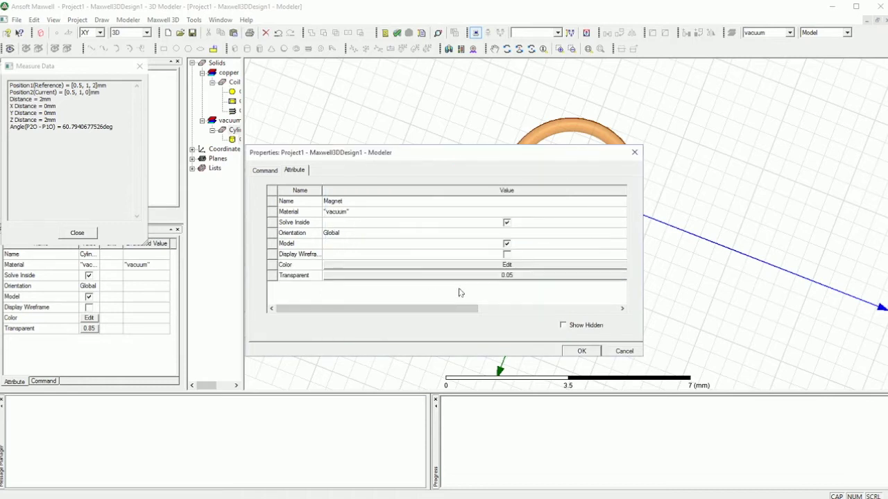
{"action": "left_click", "coordinate": [267, 171]}
{"action": "left_click", "coordinate": [293, 170]}
{"action": "left_click", "coordinate": [352, 212]}
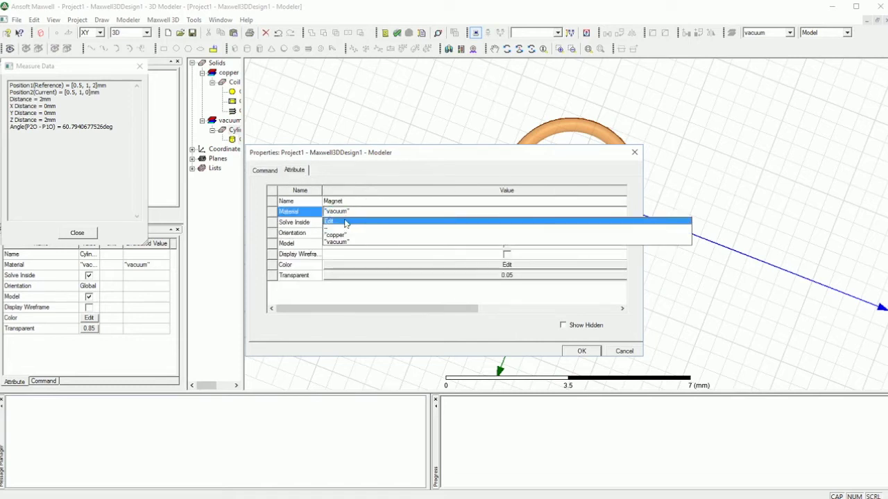
- Find NdFe35 in the materials library and clone it
{"action": "left_click", "coordinate": [345, 221]}
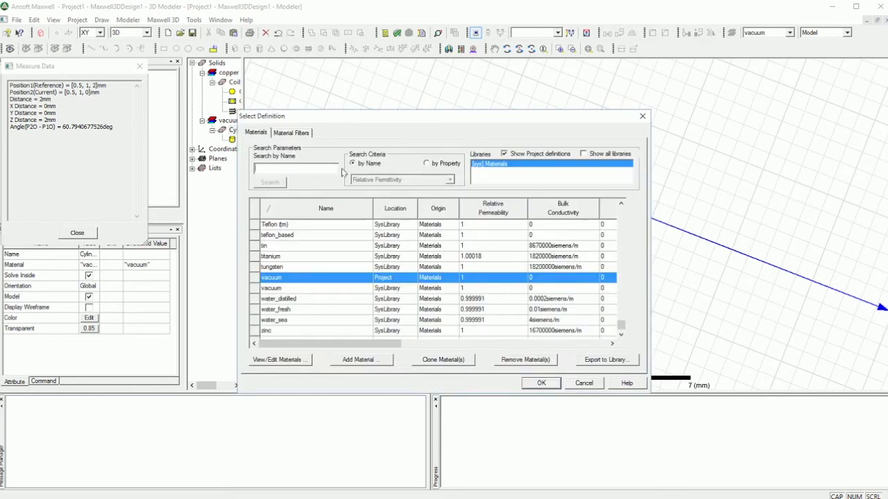
{"action": "type", "text": "nd"}
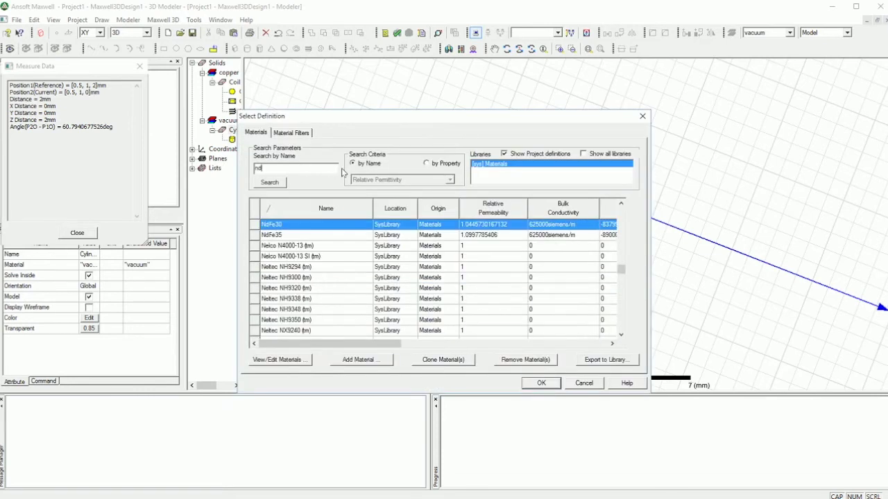
{"action": "left_click", "coordinate": [289, 235]}
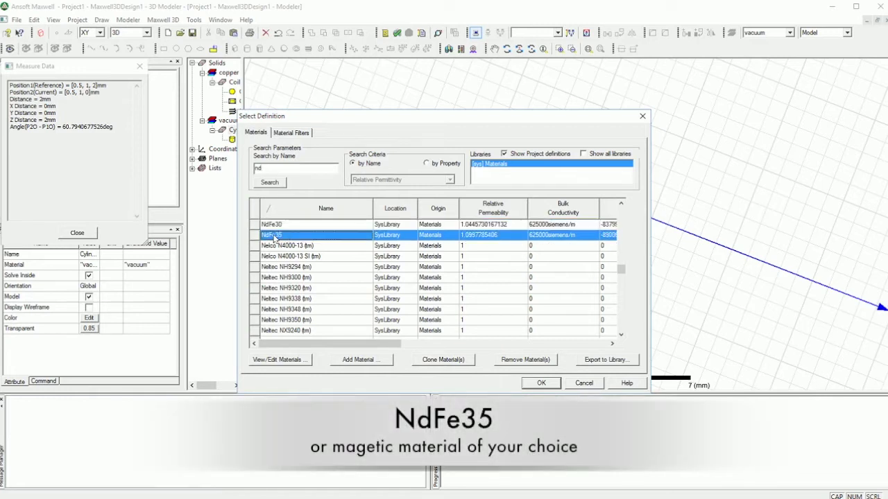
{"action": "left_click", "coordinate": [441, 360]}
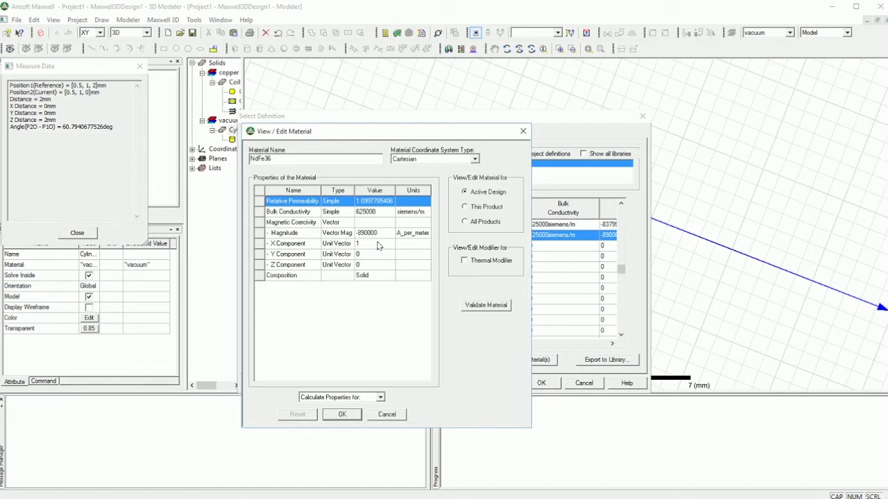
- Set the clone's magnetisation to X 0 and Z 1, validate, and save it as NdFe36
{"action": "left_click", "coordinate": [360, 244]}
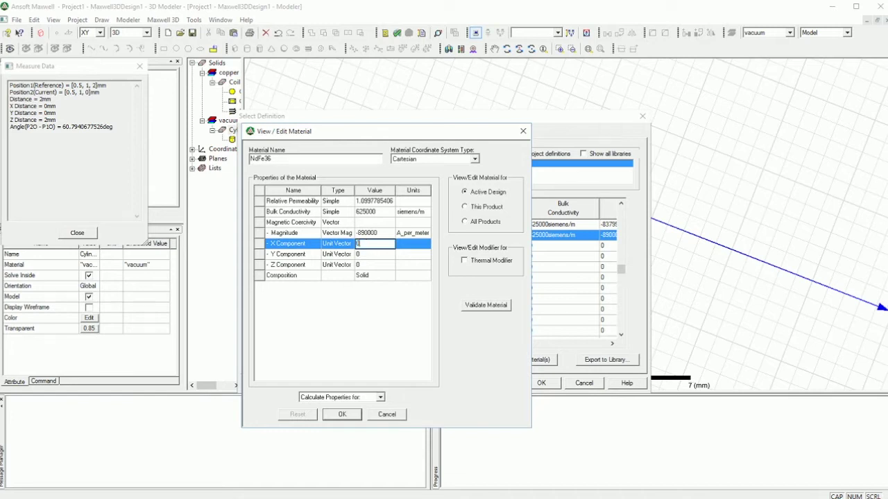
{"action": "left_click", "coordinate": [371, 265]}
{"action": "type", "text": "1"}
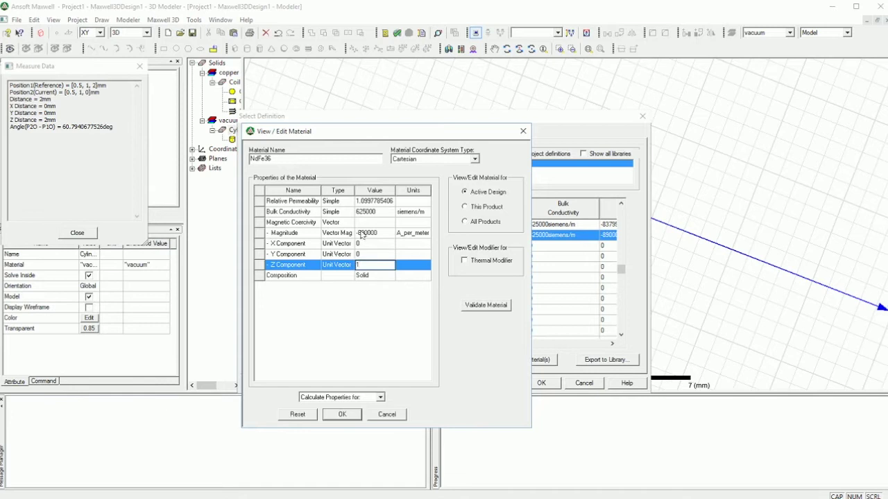
{"action": "left_click", "coordinate": [499, 306]}
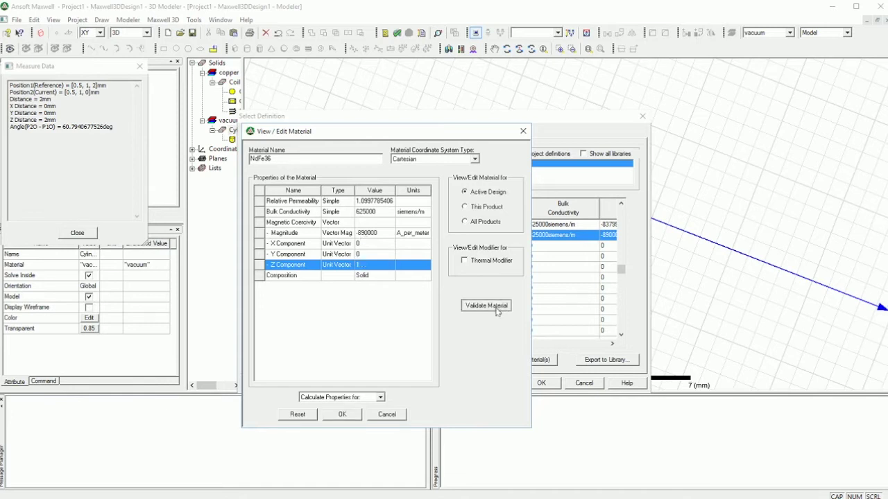
{"action": "left_click", "coordinate": [328, 416]}
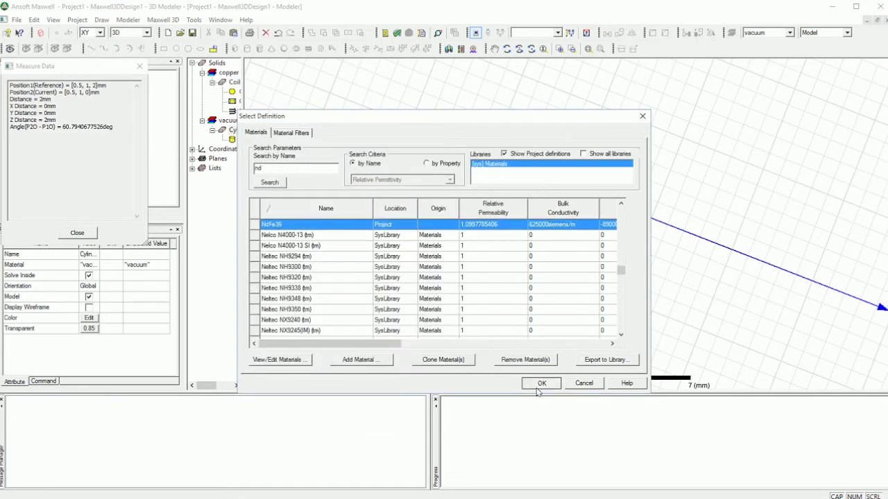
- Rename material NdFe36 to MyMagnet and confirm replacing the old definition
{"action": "left_click_drag", "start_coordinate": [265, 168], "coordinate": [227, 167]}
{"action": "left_click", "coordinate": [290, 226]}
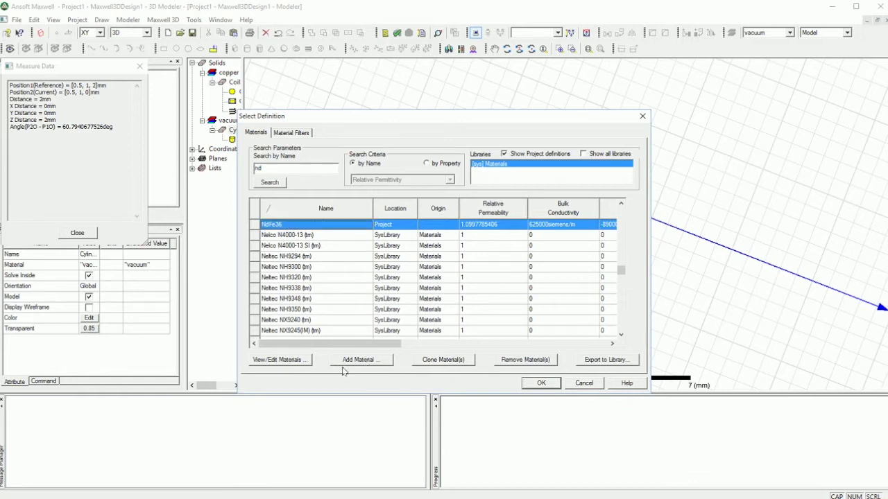
{"action": "left_click", "coordinate": [279, 360]}
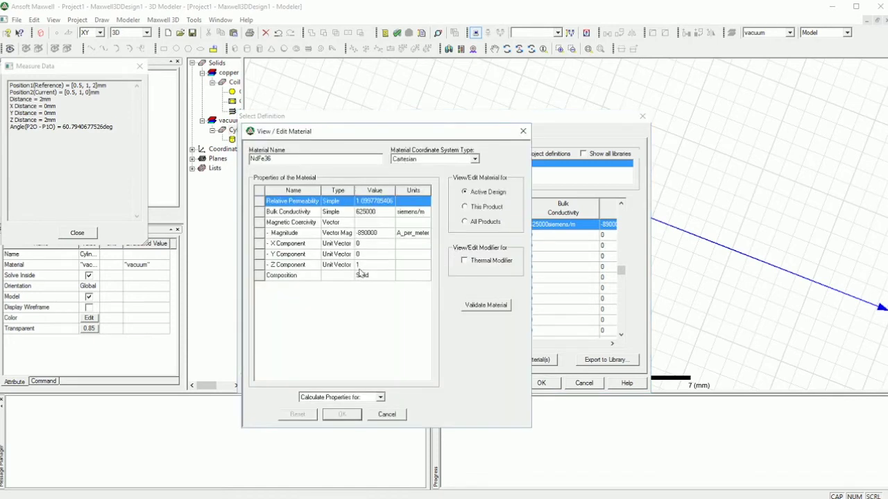
{"action": "double_click", "coordinate": [295, 158]}
{"action": "type", "text": "Ma"}
{"action": "type", "text": "Ma"}
{"action": "left_click", "coordinate": [342, 415]}
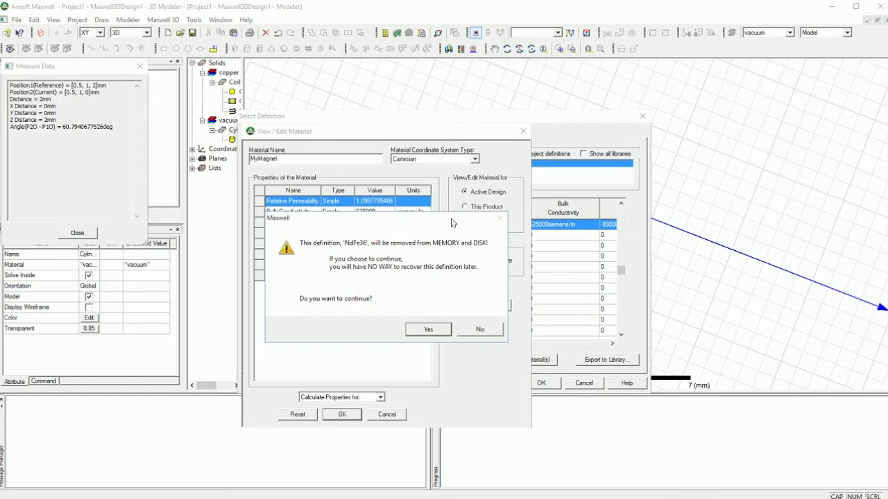
{"action": "left_click", "coordinate": [428, 330]}
{"action": "left_click", "coordinate": [435, 316]}
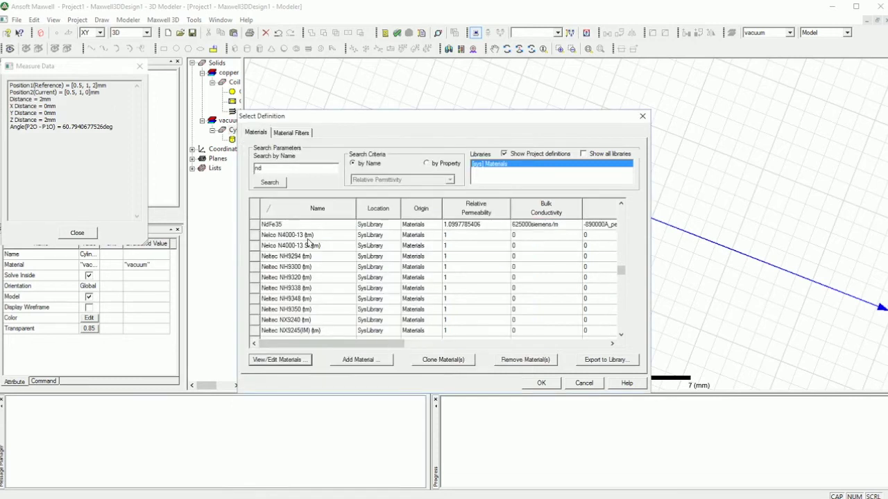
{"action": "left_click_drag", "start_coordinate": [621, 273], "coordinate": [619, 265]}
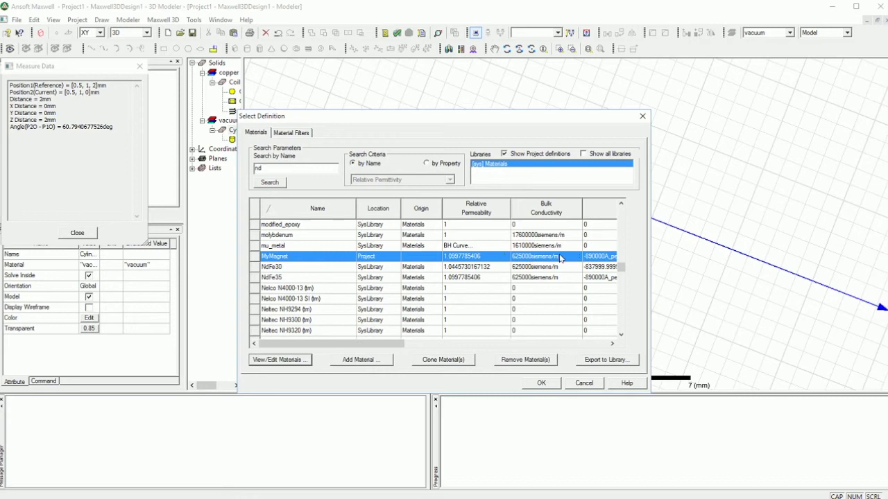
{"action": "mouse_move", "coordinate": [368, 345]}
{"action": "left_mouse_down"}
{"action": "mouse_move", "coordinate": [473, 346]}
{"action": "mouse_move", "coordinate": [366, 347]}
{"action": "left_mouse_up"}
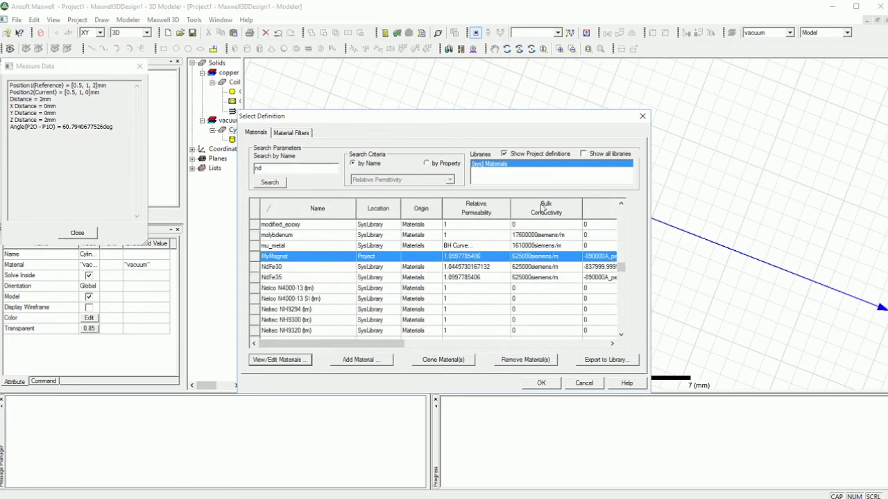
- Assign MyMagnet to the Magnet cylinder and view coil and magnet from the side
{"action": "left_click", "coordinate": [541, 383]}
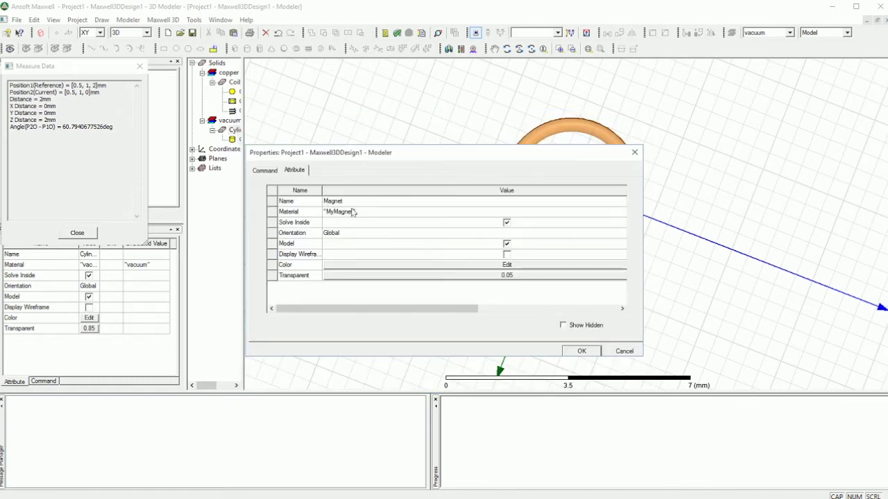
{"action": "left_click", "coordinate": [581, 351]}
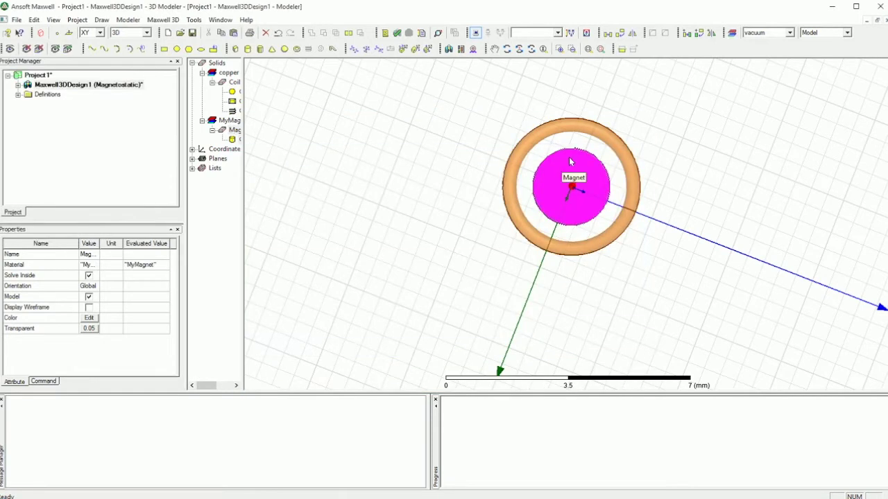
{"action": "left_click", "coordinate": [531, 48]}
{"action": "left_click_drag", "start_coordinate": [557, 182], "coordinate": [553, 91]}
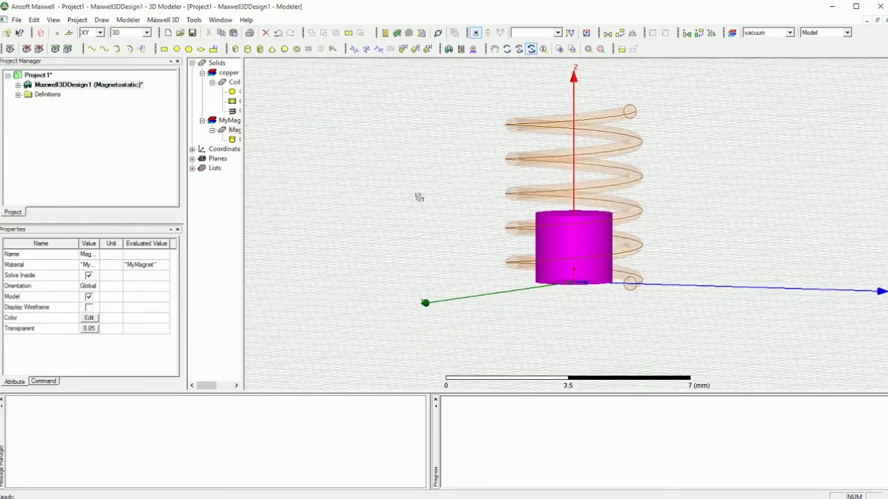
{"action": "left_click_drag", "start_coordinate": [242, 86], "coordinate": [301, 93]}
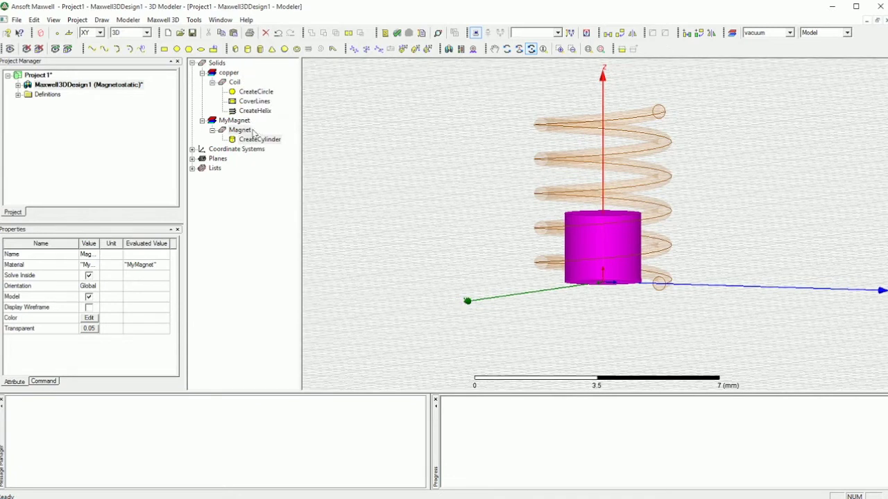
{"action": "left_click", "coordinate": [276, 151]}
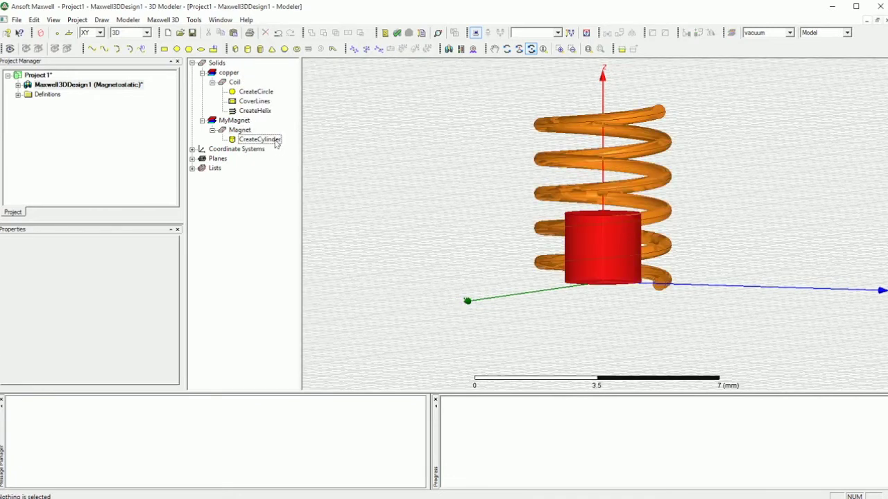
- Change the Magnet cylinder's height from 2 mm to 1 mm
{"action": "double_click", "coordinate": [258, 140]}
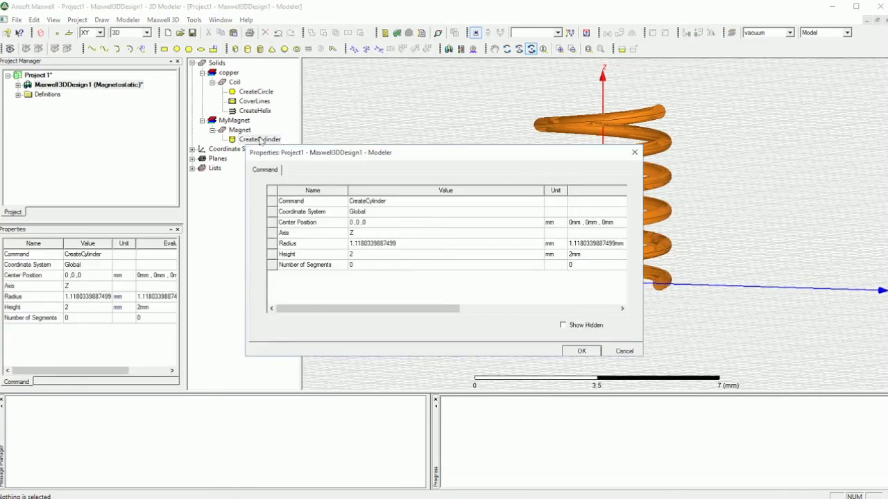
{"action": "left_click", "coordinate": [359, 256]}
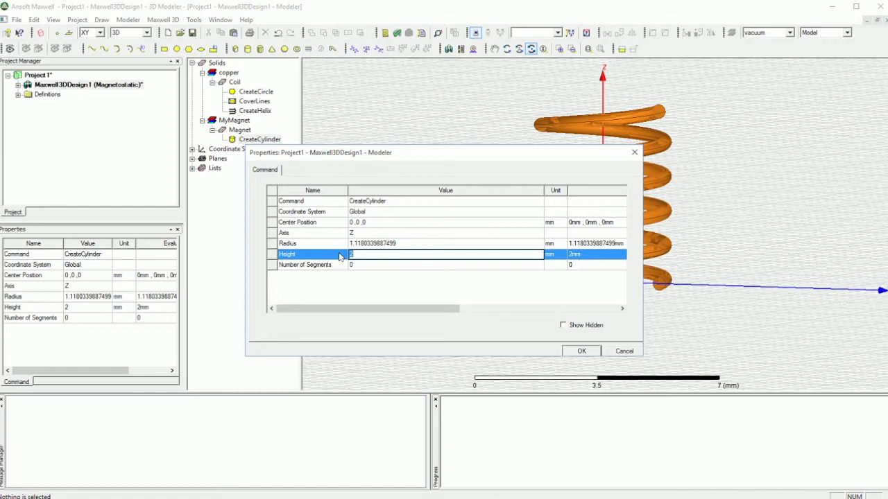
{"action": "left_click", "coordinate": [589, 353]}
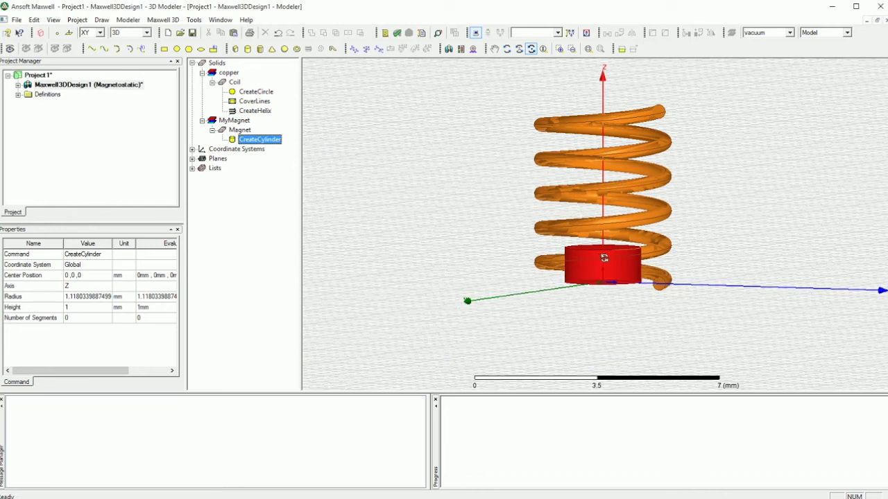
{"action": "left_click_drag", "start_coordinate": [602, 153], "coordinate": [600, 193]}
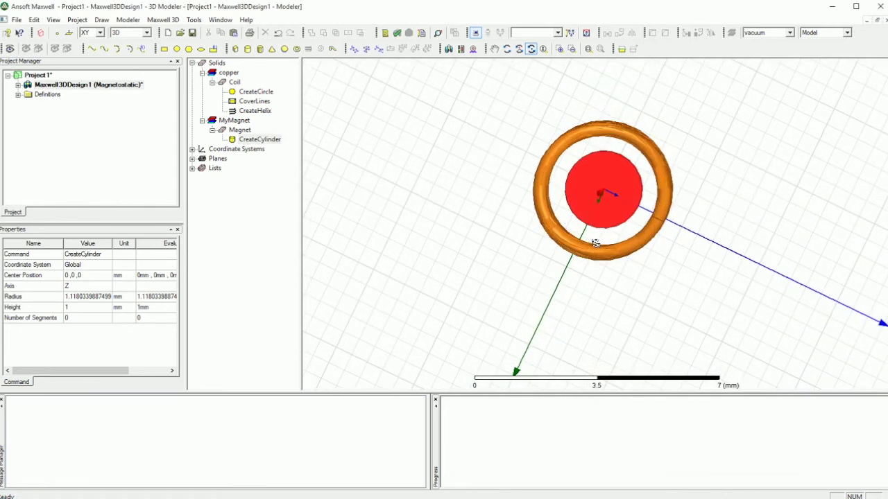
- Change the Magnet cylinder's Number of Segments to 8, making it an octagonal prism
{"action": "double_click", "coordinate": [258, 139]}
{"action": "left_click", "coordinate": [355, 268]}
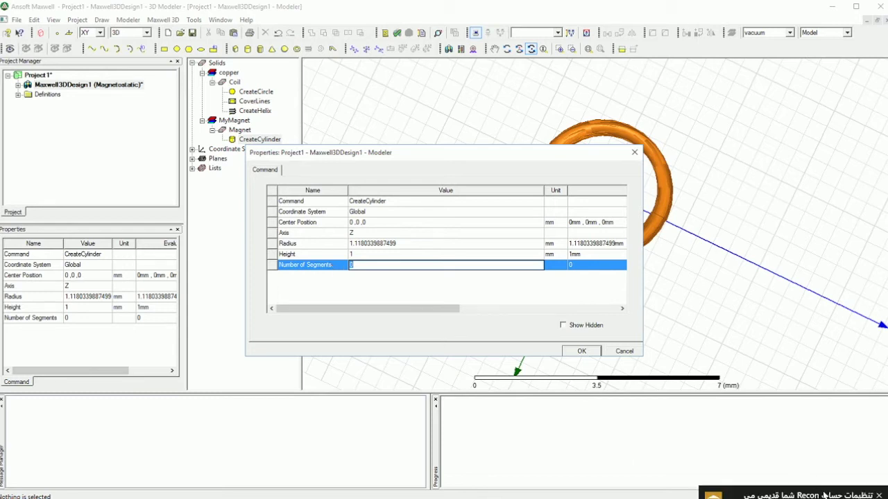
{"action": "left_click", "coordinate": [879, 495]}
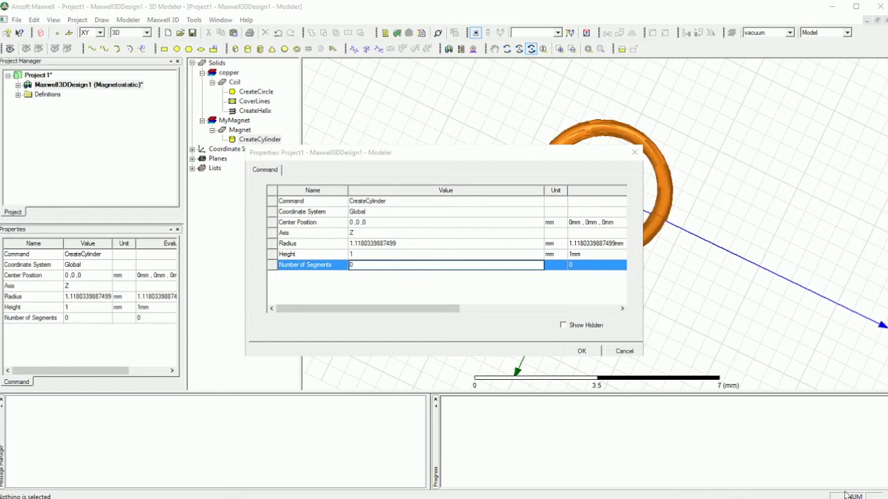
{"action": "double_click", "coordinate": [352, 264]}
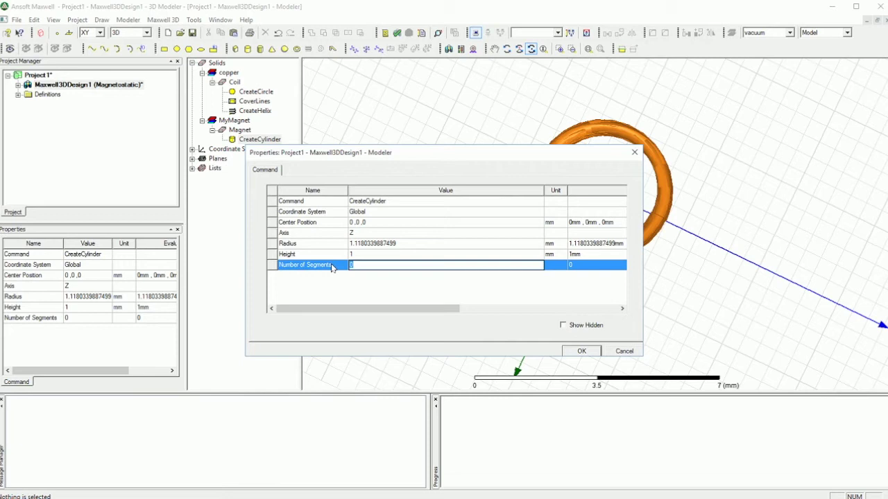
{"action": "left_click", "coordinate": [581, 351]}
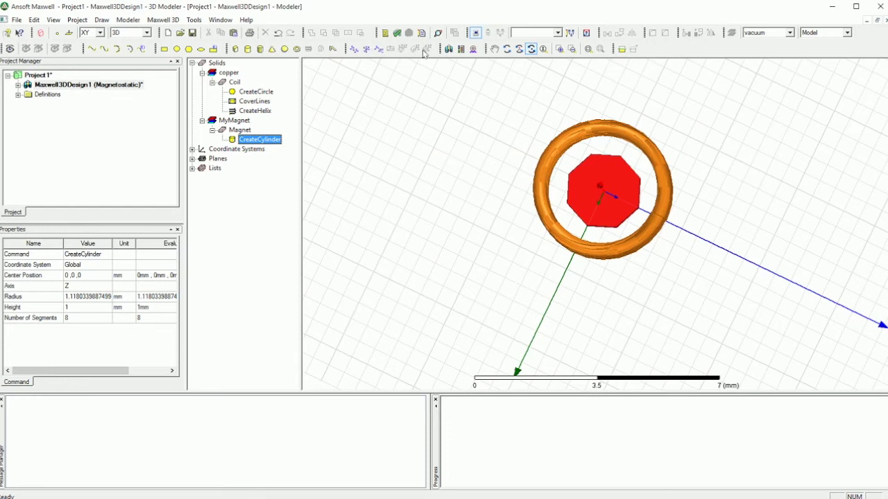
{"action": "key", "text": "Escape"}
- Draw a 12-sided regular polyhedron based on the magnet's top face, with its properties open
{"action": "left_click", "coordinate": [262, 51]}
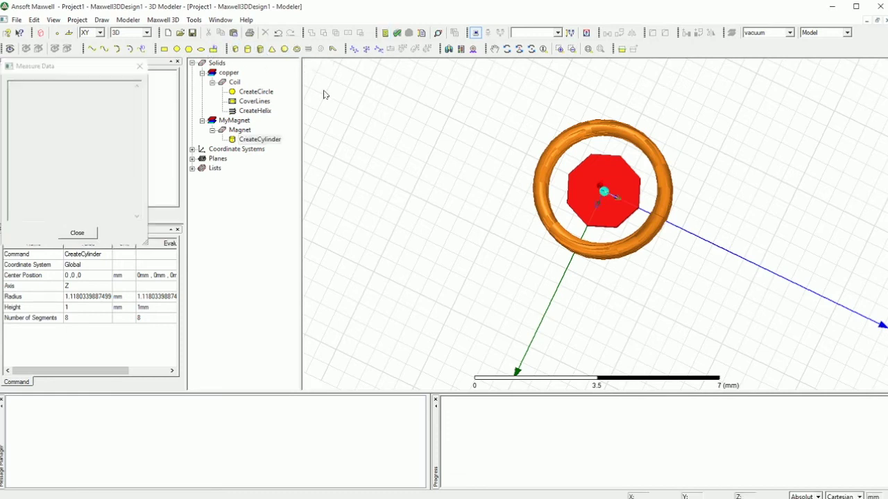
{"action": "left_click", "coordinate": [604, 191]}
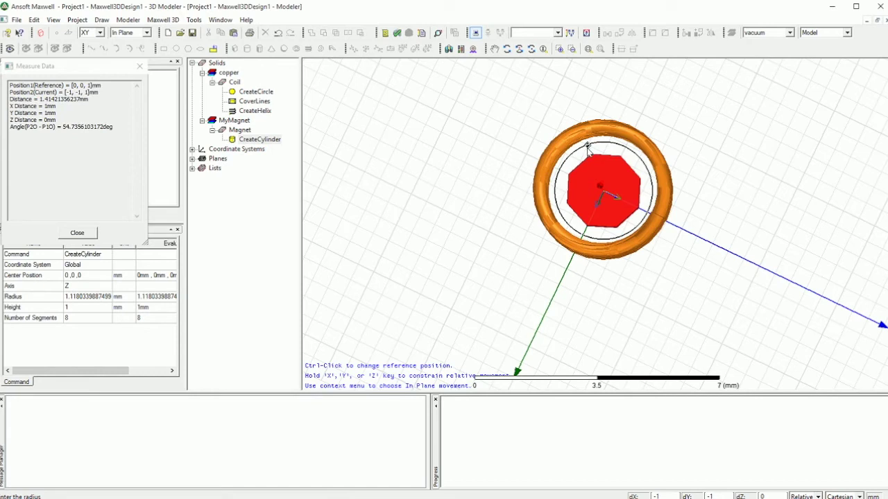
{"action": "left_click", "coordinate": [587, 148]}
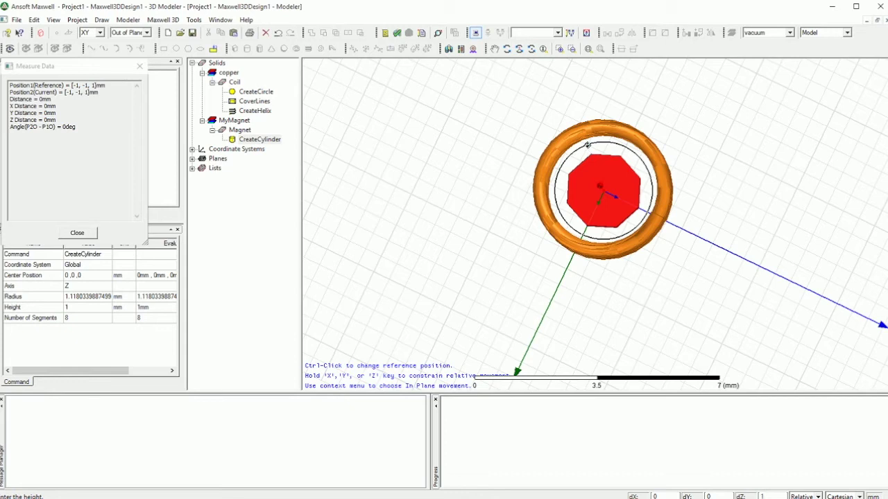
{"action": "left_click", "coordinate": [588, 147]}
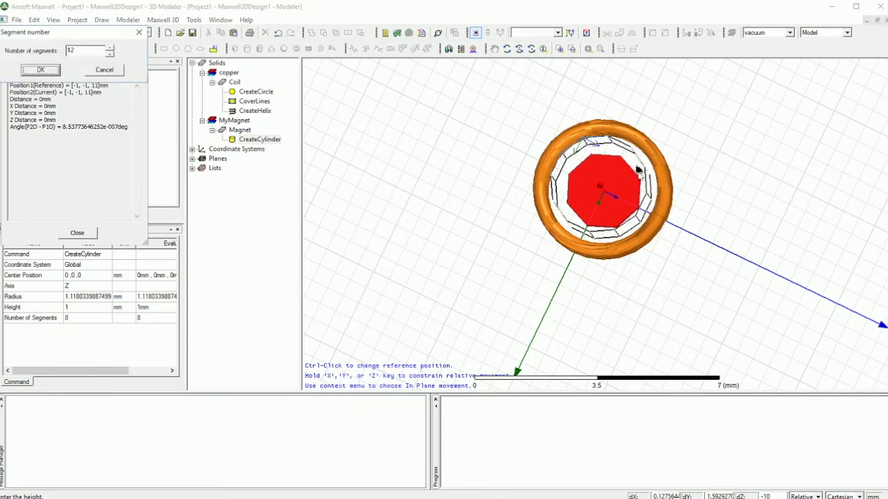
{"action": "left_click", "coordinate": [40, 69]}
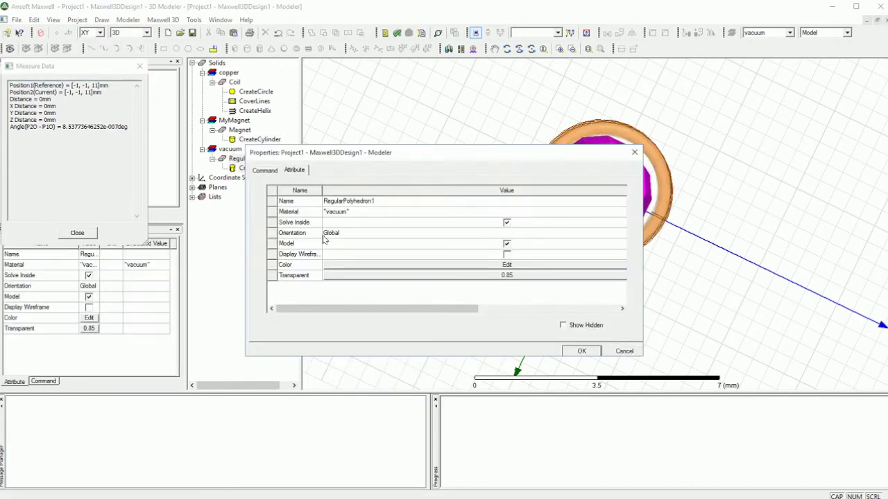
- Name the prism Band, set its transparency to 0.93 and colour it pale mauve
{"action": "left_click", "coordinate": [366, 201]}
{"action": "type", "text": "Band"}
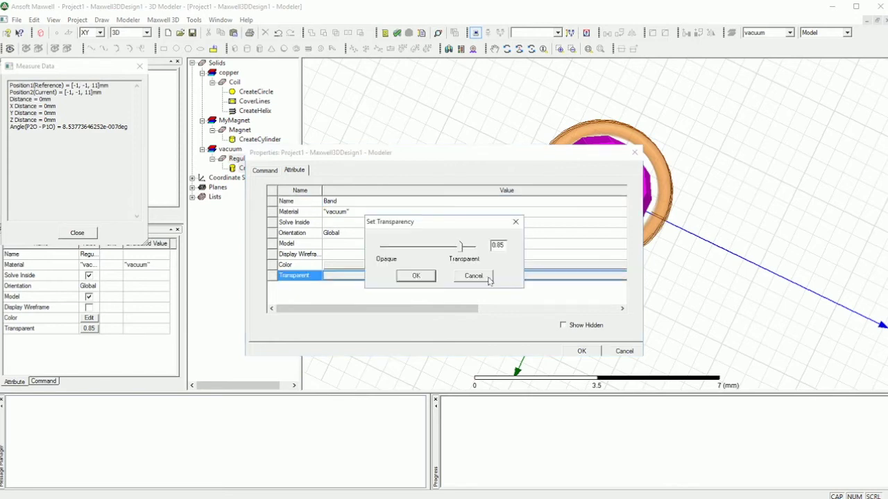
{"action": "left_click", "coordinate": [489, 276]}
{"action": "left_click", "coordinate": [424, 276]}
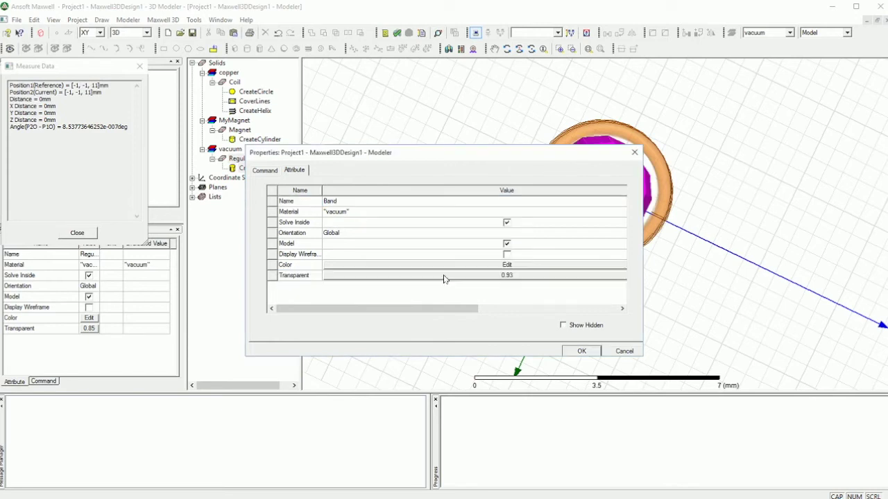
{"action": "left_click", "coordinate": [463, 264]}
{"action": "left_click", "coordinate": [520, 238]}
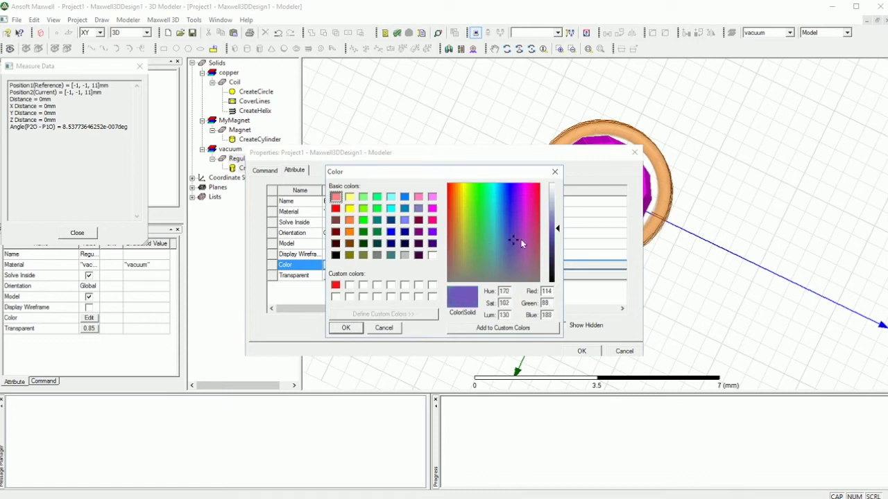
{"action": "left_click", "coordinate": [494, 239]}
{"action": "left_click", "coordinate": [524, 269]}
{"action": "mouse_move", "coordinate": [556, 231]}
{"action": "left_mouse_down"}
{"action": "mouse_move", "coordinate": [556, 197]}
{"action": "mouse_move", "coordinate": [556, 222]}
{"action": "left_mouse_up"}
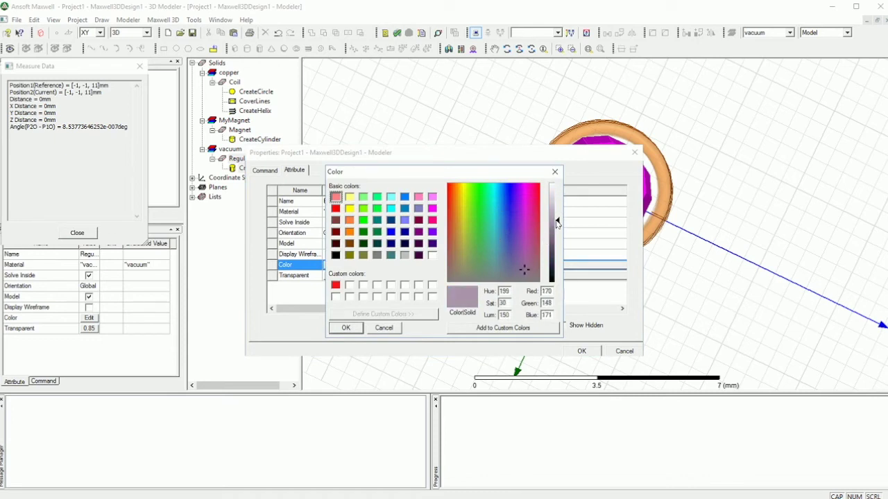
{"action": "left_click", "coordinate": [351, 328]}
- Set Band's centre position to 0, 0, -10 and its height to 30 mm
{"action": "left_click", "coordinate": [265, 171]}
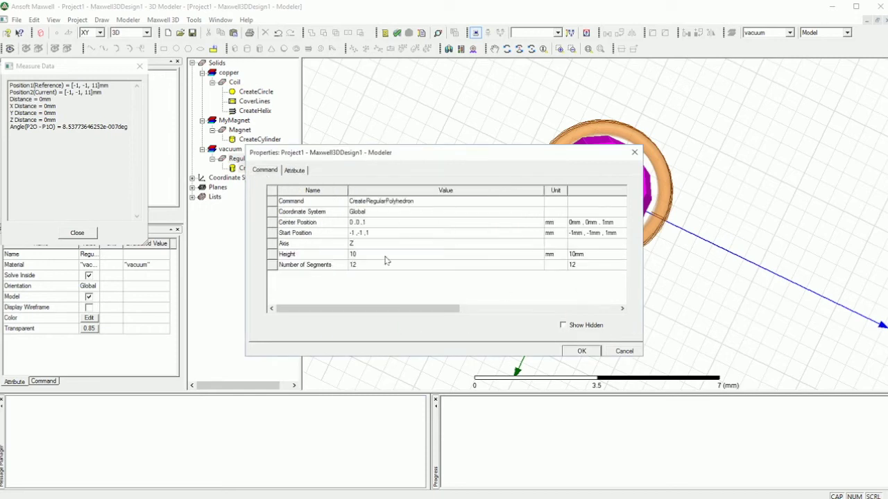
{"action": "left_click", "coordinate": [374, 223]}
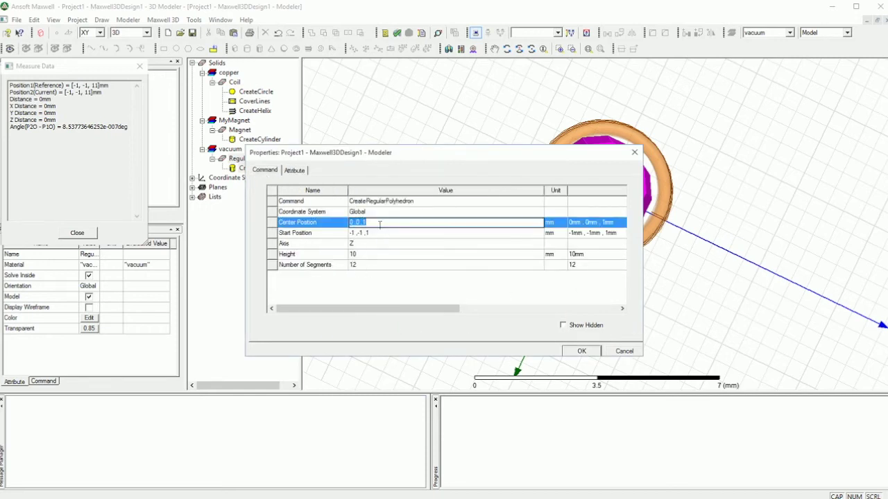
{"action": "type", "text": "-109"}
{"action": "left_click", "coordinate": [373, 238]}
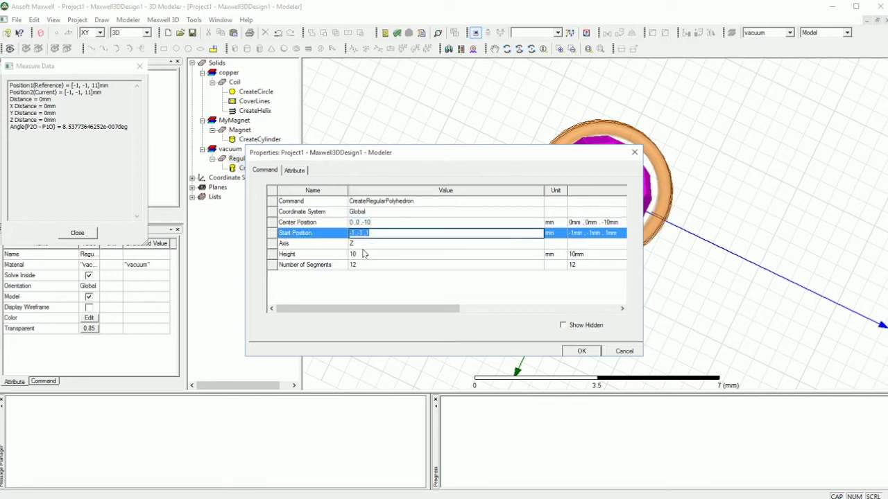
{"action": "left_click", "coordinate": [381, 255]}
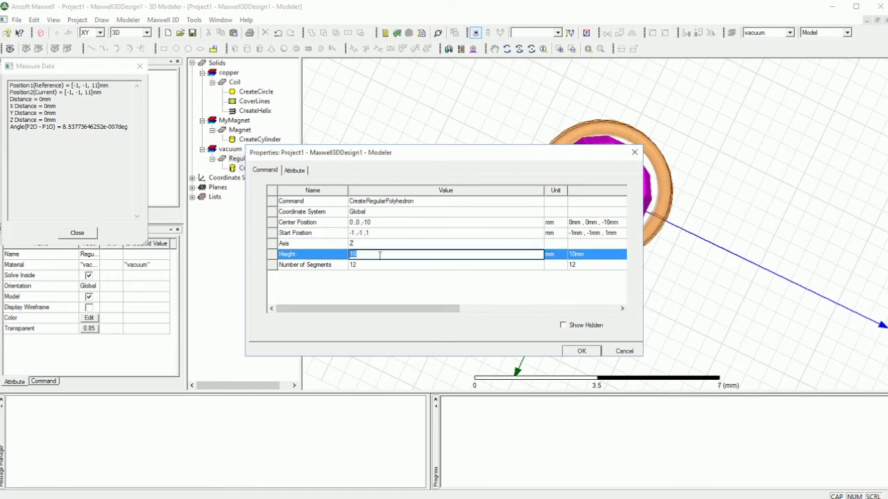
{"action": "type", "text": "30"}
{"action": "left_click", "coordinate": [585, 350]}
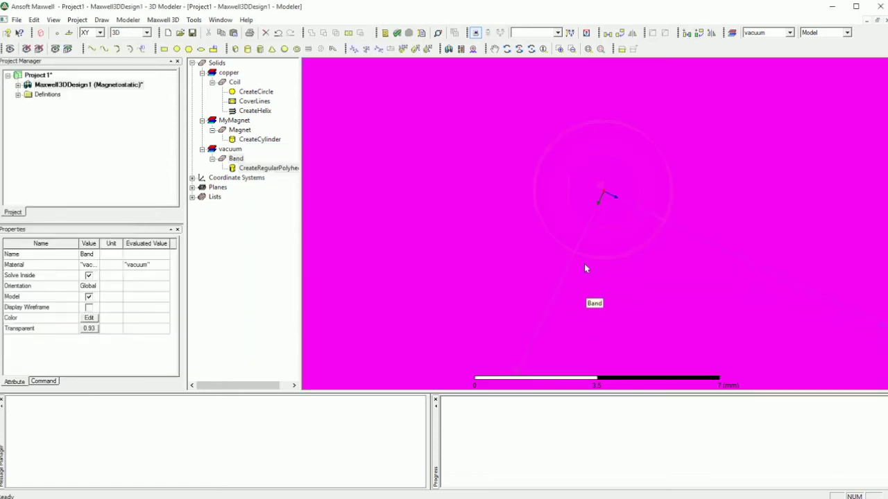
- Delete the Band polyhedron, leaving only the copper coil and magnet
{"action": "scroll", "coordinate": [586, 263], "scroll_direction": "down", "scroll_amount": 5}
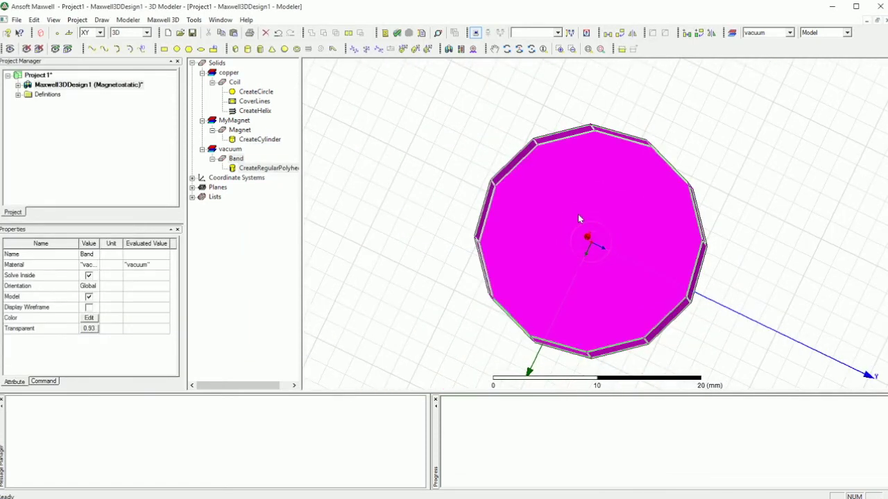
{"action": "left_click", "coordinate": [261, 168]}
{"action": "double_click", "coordinate": [262, 169]}
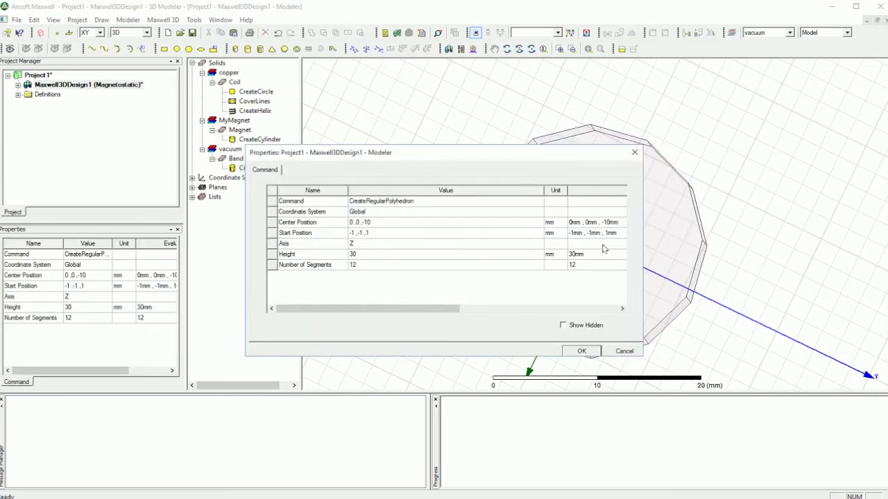
{"action": "left_click", "coordinate": [375, 233]}
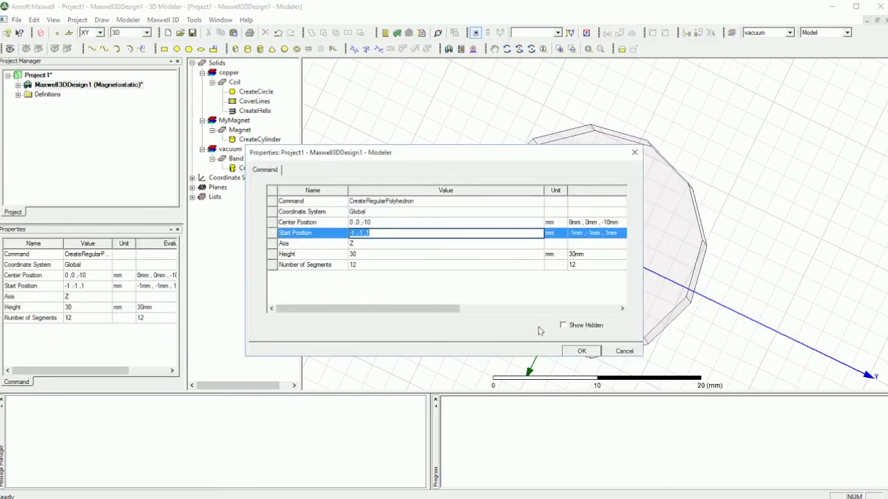
{"action": "left_click", "coordinate": [624, 351]}
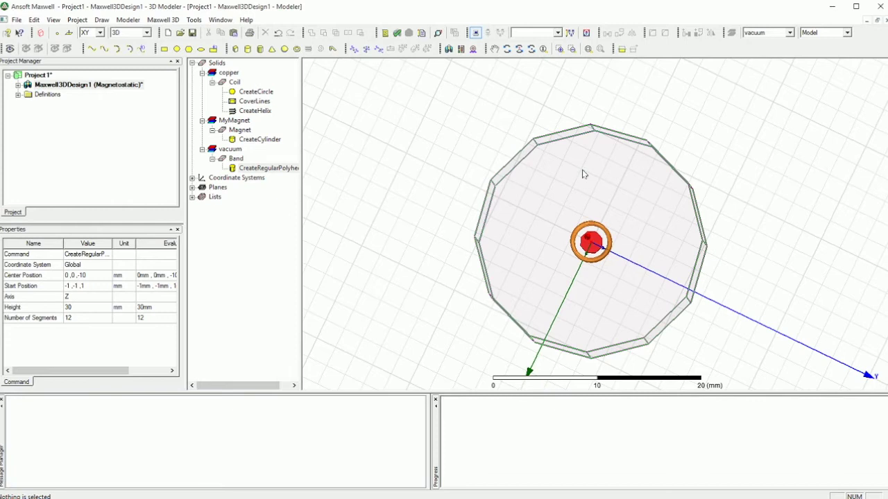
{"action": "left_click", "coordinate": [556, 181]}
{"action": "key", "text": "Delete"}
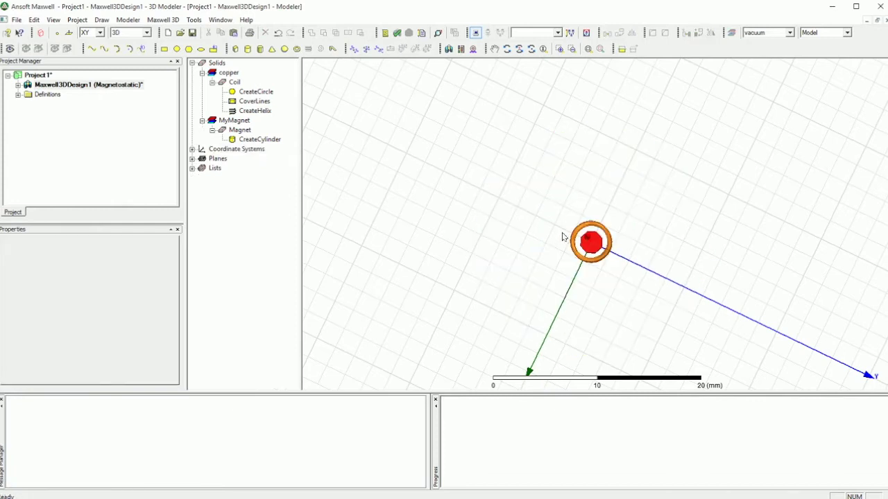
- Draw a new vacuum cylinder at 0, 0, 1 with 1.414 mm radius and 2 mm height
{"action": "scroll", "coordinate": [555, 182], "scroll_direction": "up", "scroll_amount": 5}
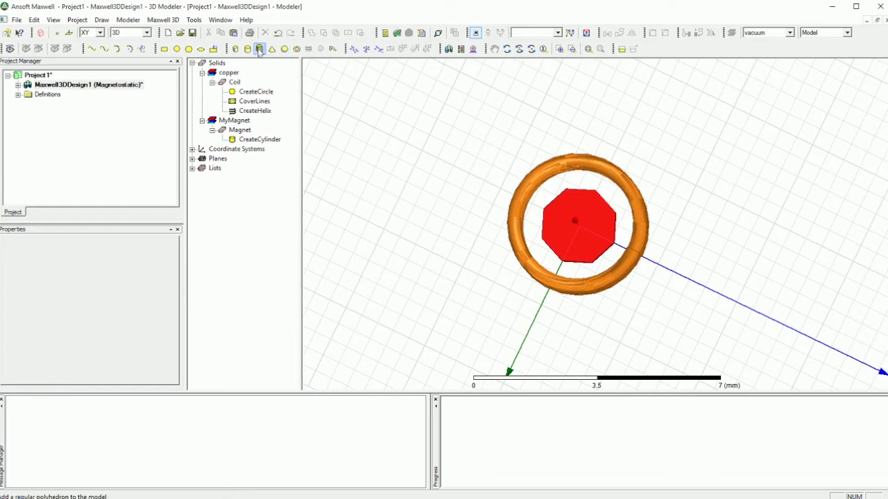
{"action": "left_click", "coordinate": [259, 49]}
{"action": "left_click", "coordinate": [575, 220]}
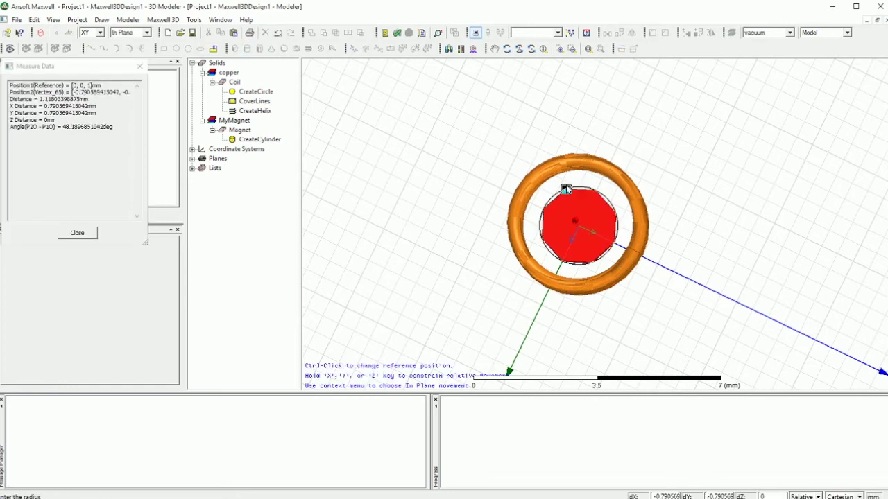
{"action": "left_click", "coordinate": [561, 181]}
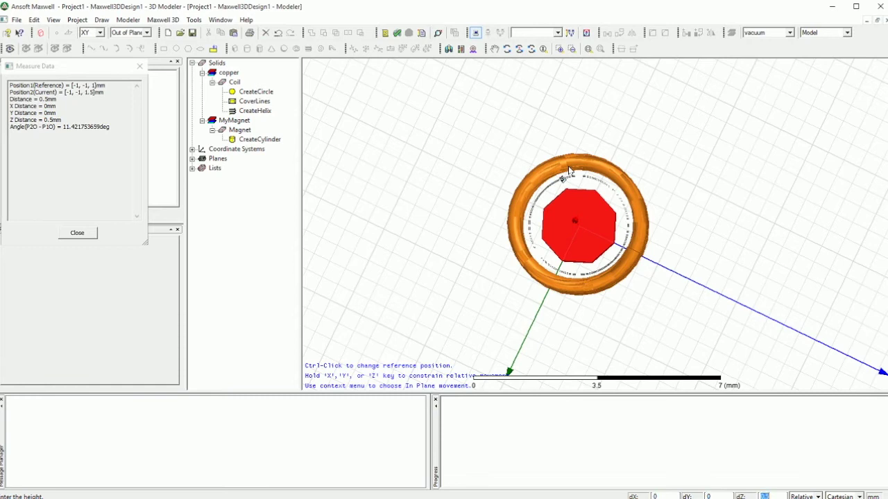
{"action": "left_click", "coordinate": [568, 167]}
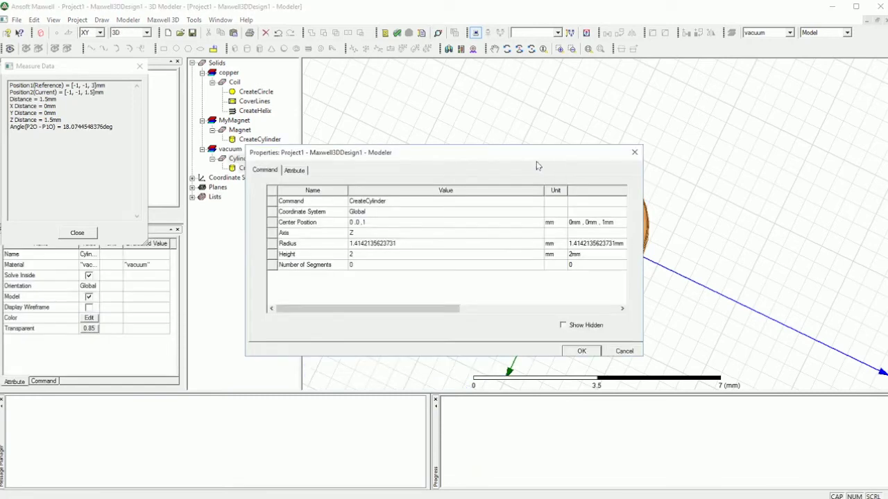
{"action": "left_click", "coordinate": [390, 202]}
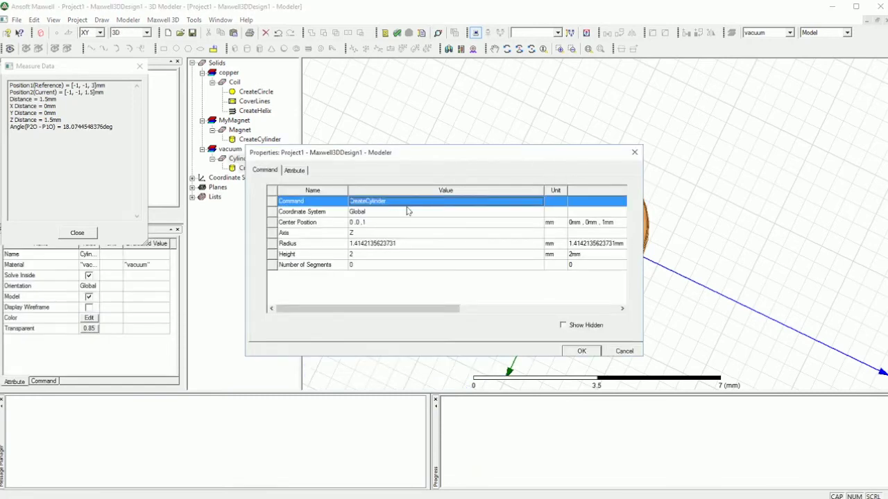
- Name the new vacuum cylinder Band
{"action": "left_click", "coordinate": [294, 171]}
{"action": "left_click", "coordinate": [347, 201]}
{"action": "left_click", "coordinate": [358, 201]}
{"action": "type", "text": "Band"}
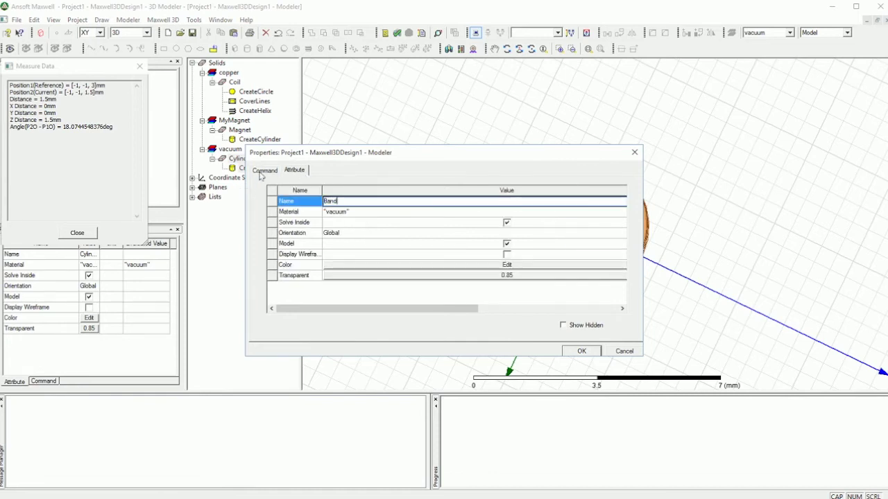
{"action": "left_click", "coordinate": [264, 172]}
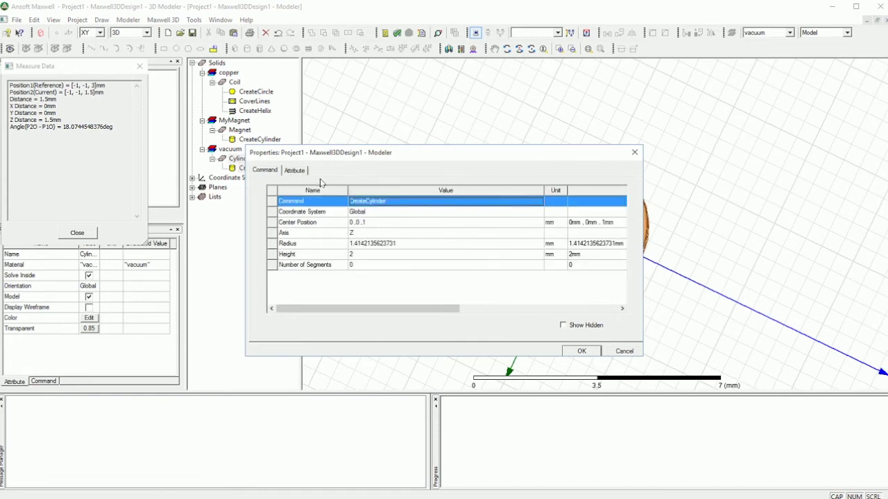
{"action": "left_click", "coordinate": [293, 170]}
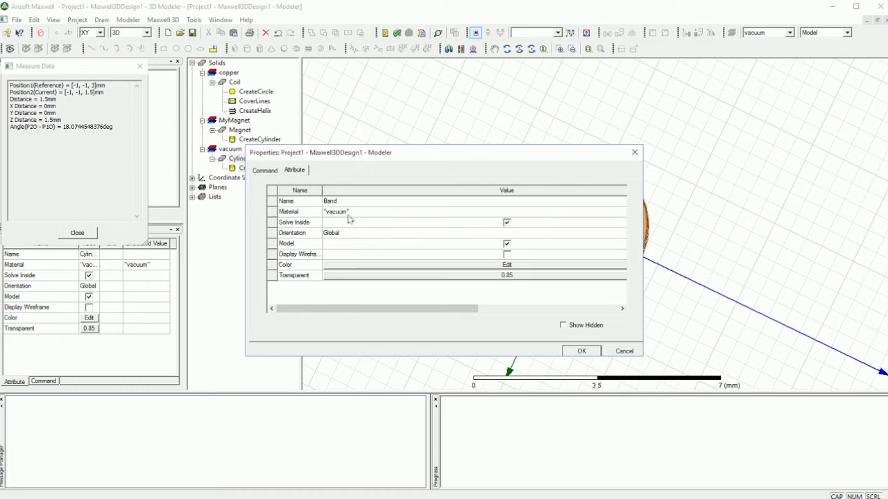
{"action": "left_click", "coordinate": [261, 170]}
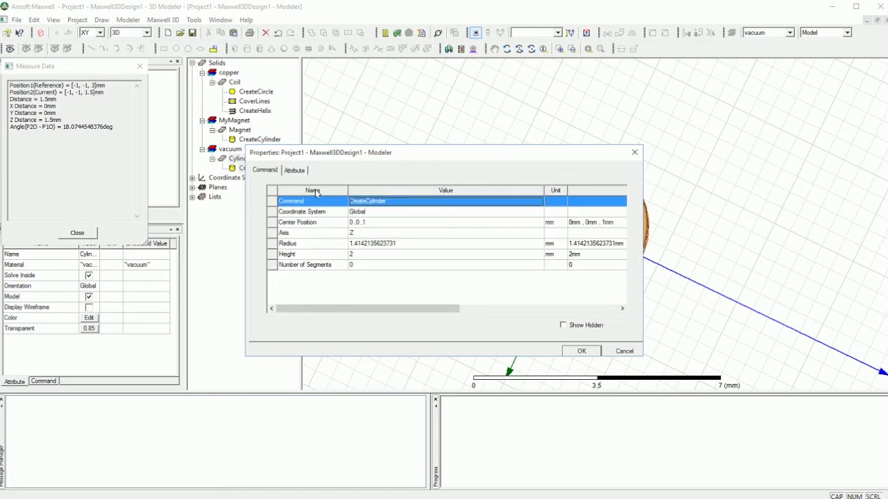
{"action": "left_click", "coordinate": [296, 173]}
- Colour the Band cylinder pale lavender and set its transparency to 0.91
{"action": "left_click", "coordinate": [415, 265]}
{"action": "left_click", "coordinate": [505, 265]}
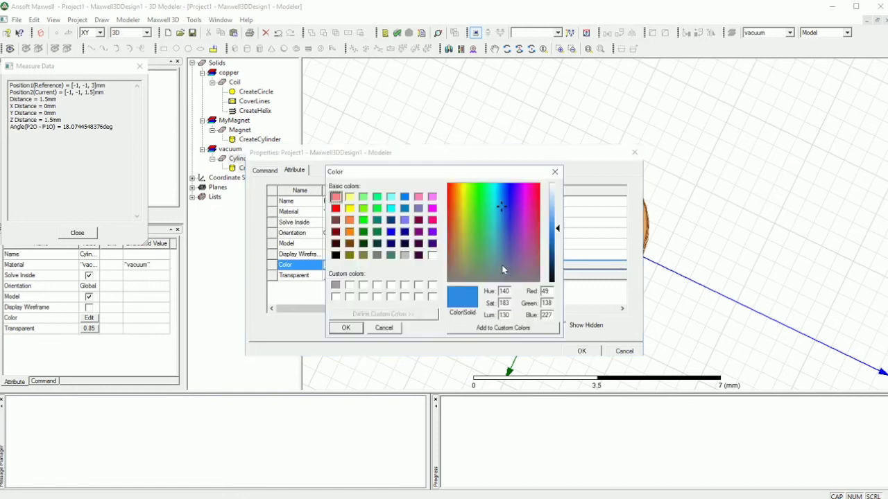
{"action": "left_click", "coordinate": [516, 256]}
{"action": "left_click_drag", "start_coordinate": [551, 243], "coordinate": [551, 194]}
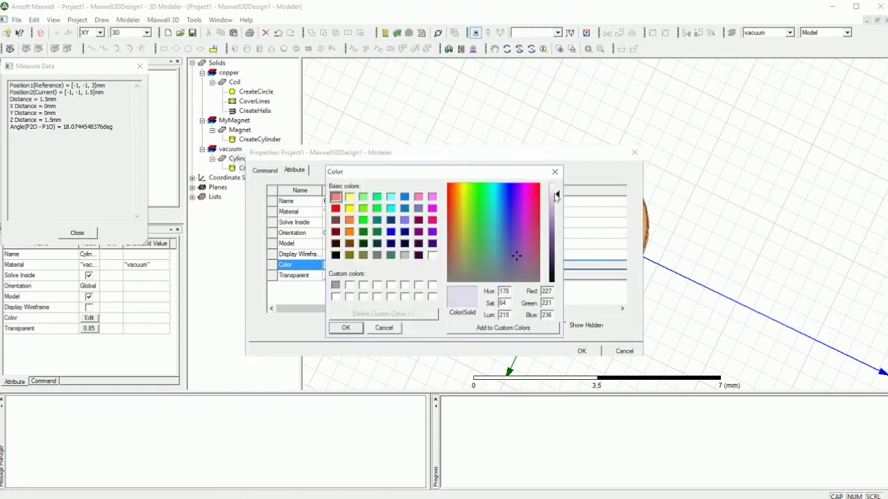
{"action": "left_click", "coordinate": [502, 328]}
{"action": "left_click", "coordinate": [346, 328]}
{"action": "left_click", "coordinate": [497, 275]}
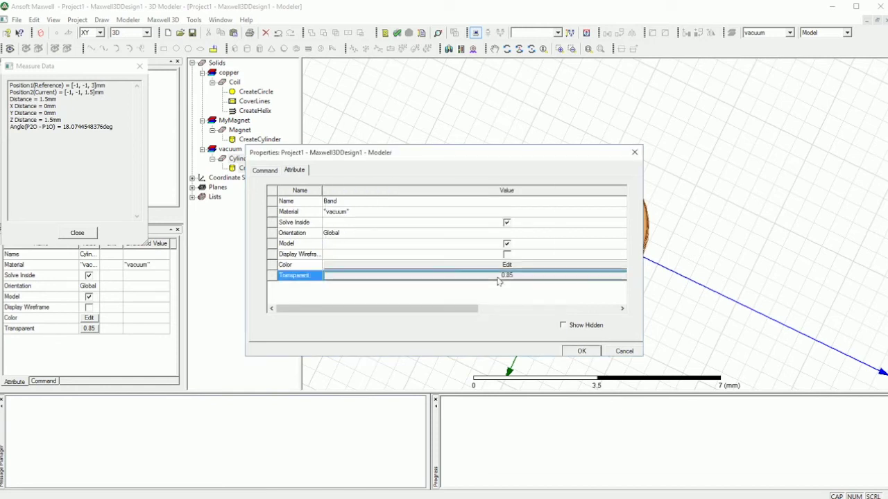
{"action": "left_click", "coordinate": [419, 277]}
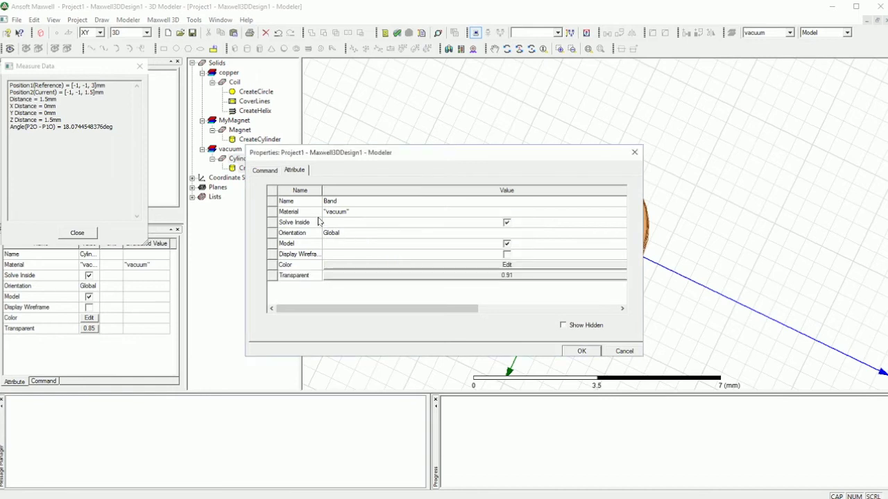
{"action": "left_click", "coordinate": [270, 170]}
{"action": "left_click_drag", "start_coordinate": [432, 154], "coordinate": [477, 154]}
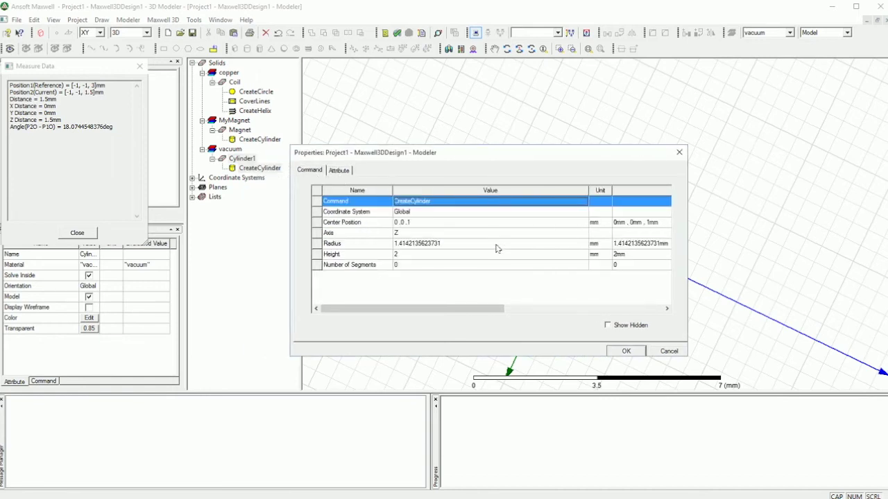
- Set the Band cylinder's base to 0, 0, -10, height to 30 mm and segments to 12
{"action": "left_click", "coordinate": [411, 222]}
{"action": "left_click", "coordinate": [415, 223]}
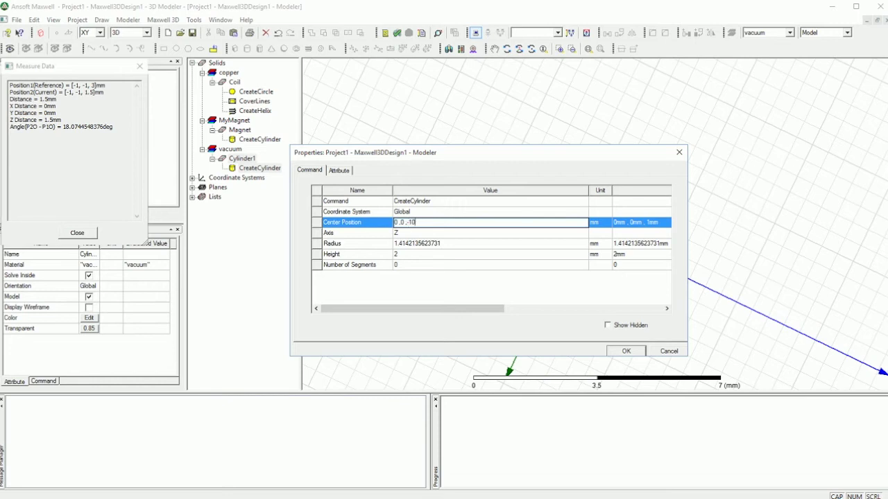
{"action": "left_click", "coordinate": [403, 255]}
{"action": "left_click", "coordinate": [402, 254]}
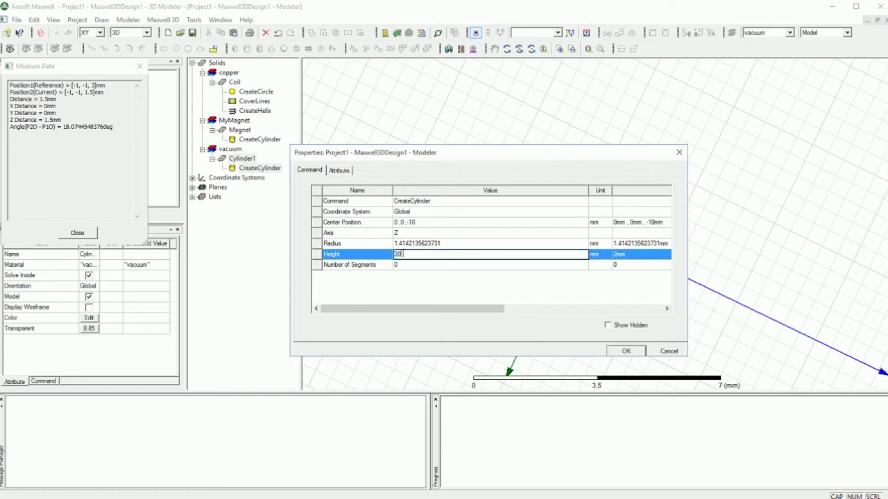
{"action": "left_click", "coordinate": [437, 266]}
{"action": "left_click", "coordinate": [435, 265]}
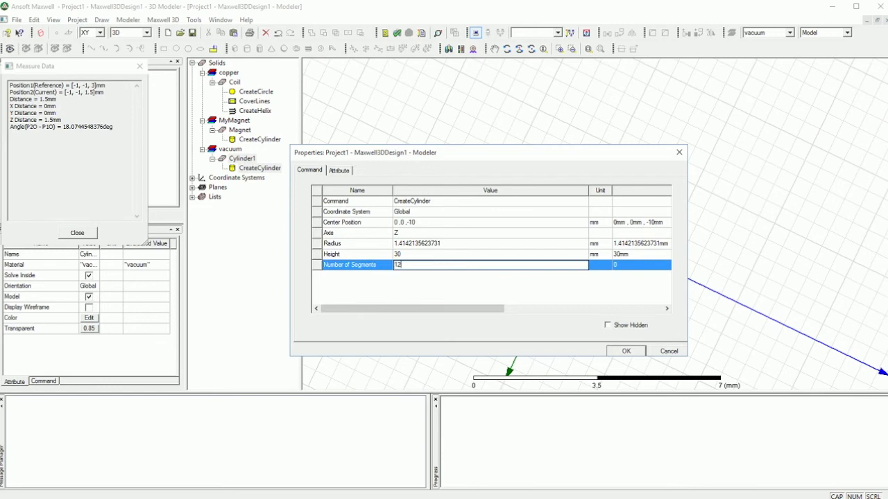
{"action": "left_click", "coordinate": [625, 351]}
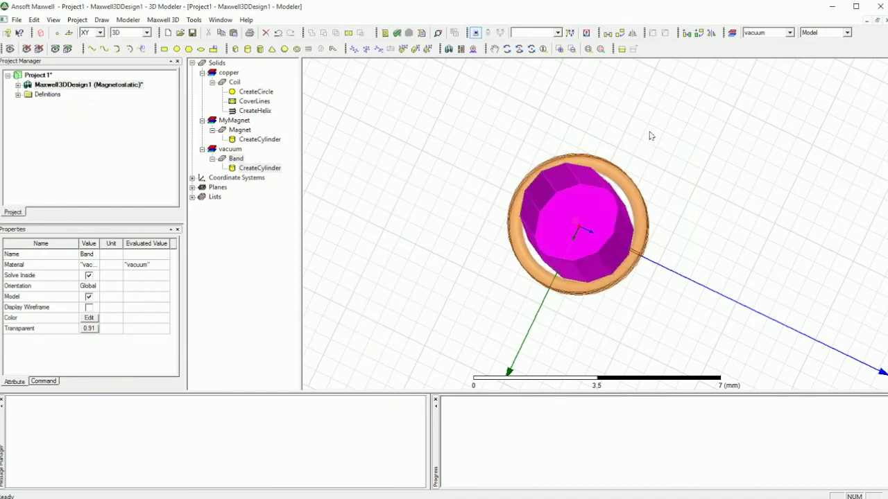
- Shorten the Band cylinder's height to 20 mm
{"action": "left_click", "coordinate": [532, 48]}
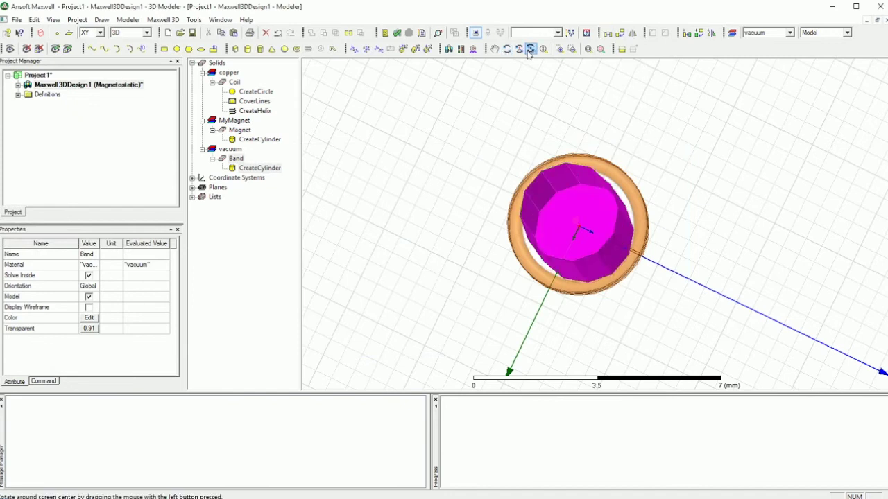
{"action": "left_click_drag", "start_coordinate": [606, 199], "coordinate": [618, 143]}
{"action": "scroll", "coordinate": [592, 186], "scroll_direction": "down", "scroll_amount": 5}
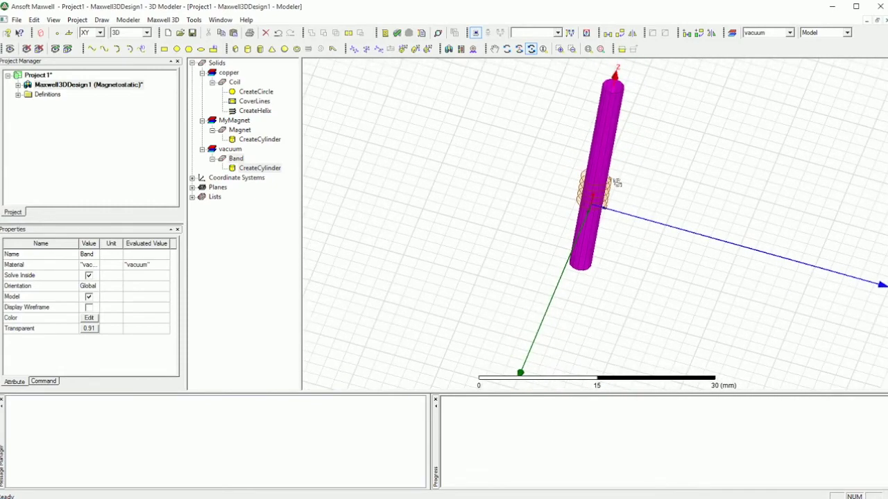
{"action": "left_click_drag", "start_coordinate": [614, 182], "coordinate": [598, 141]}
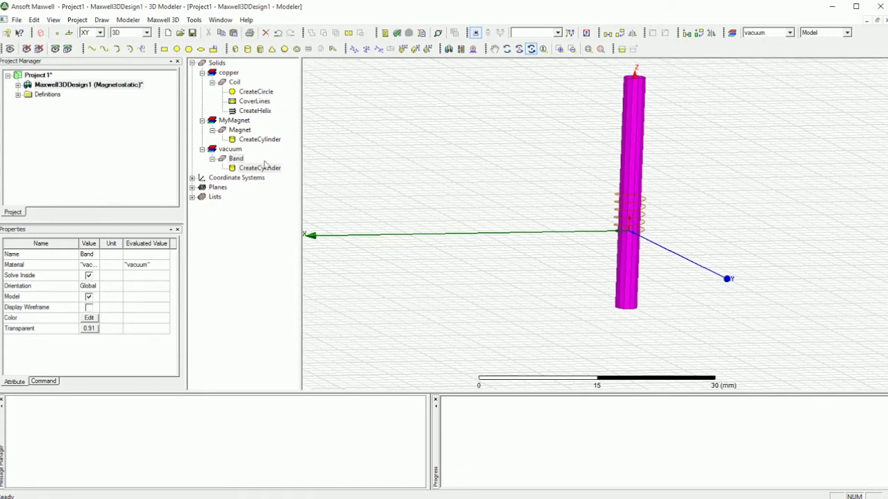
{"action": "double_click", "coordinate": [266, 169]}
{"action": "left_click", "coordinate": [407, 256]}
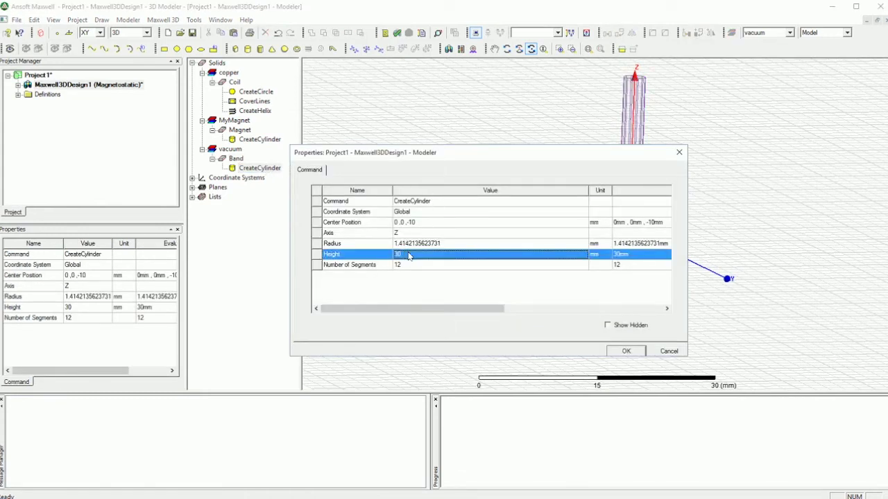
{"action": "left_click", "coordinate": [408, 255]}
{"action": "type", "text": "2"}
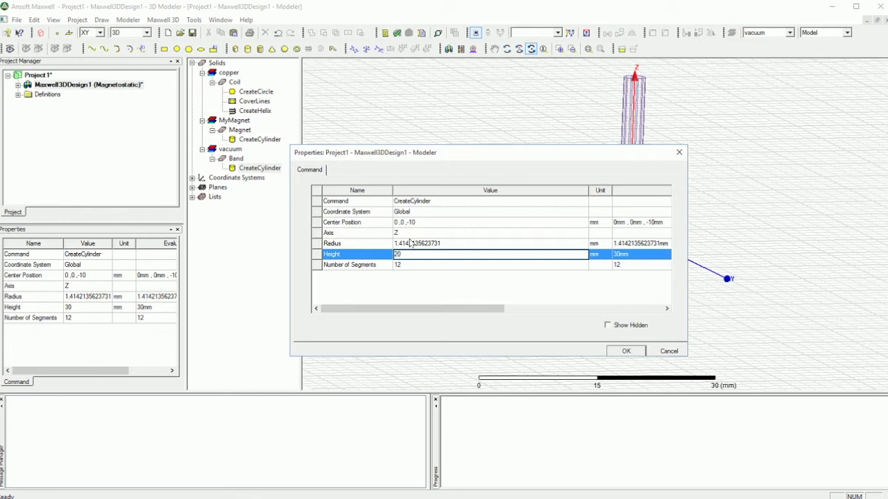
{"action": "key", "text": "Tab"}
{"action": "left_click", "coordinate": [622, 350]}
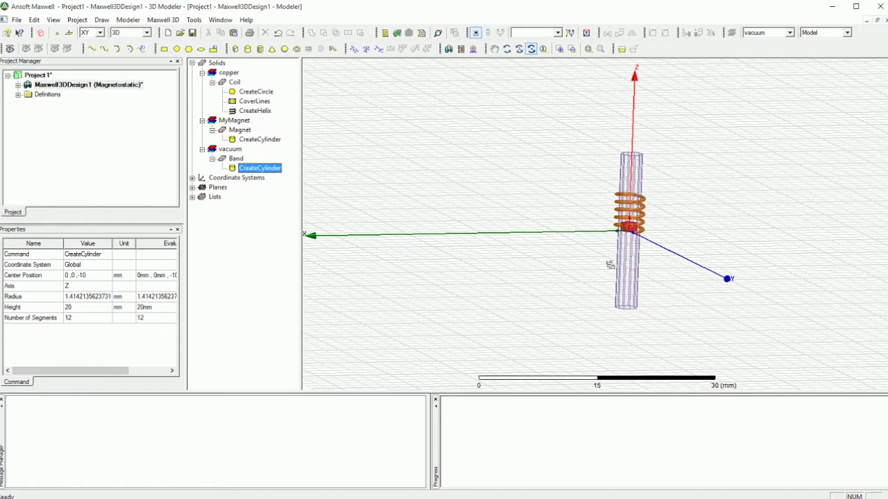
- Move the Band cylinder's centre position to 0, 0, -5
{"action": "double_click", "coordinate": [259, 168]}
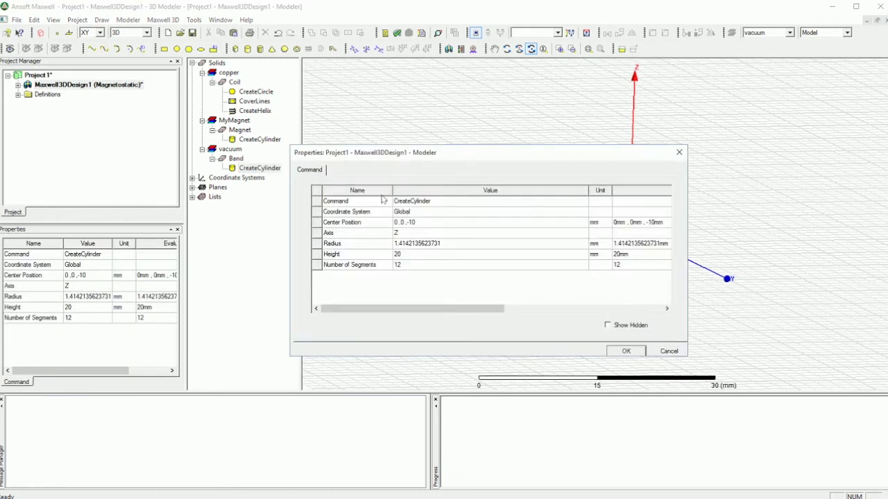
{"action": "left_click", "coordinate": [417, 222]}
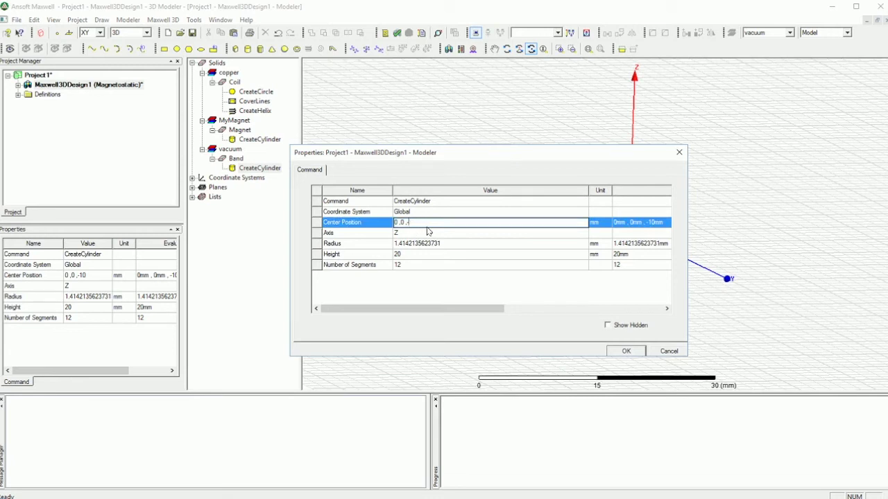
{"action": "left_click", "coordinate": [428, 232]}
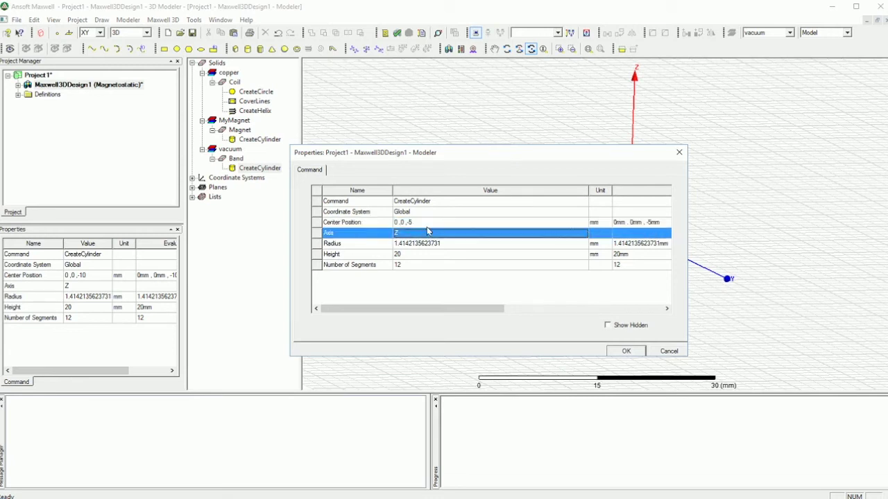
{"action": "left_click", "coordinate": [619, 350]}
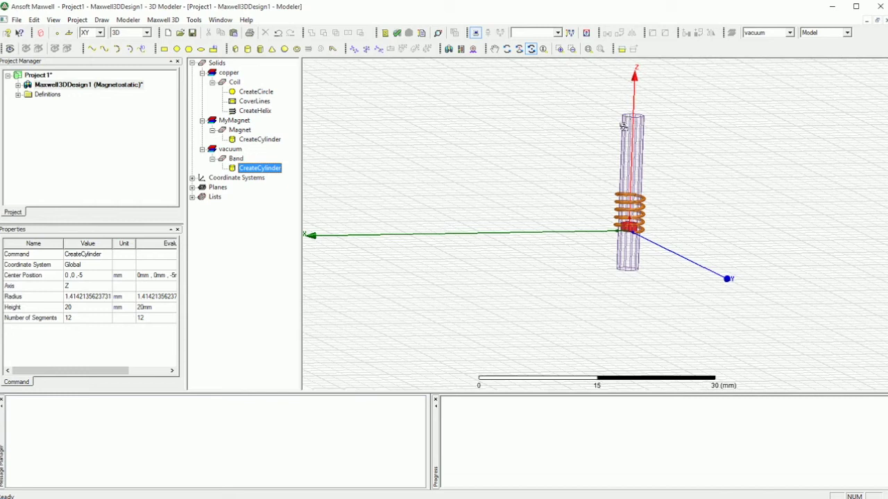
{"action": "left_click_drag", "start_coordinate": [630, 127], "coordinate": [624, 222]}
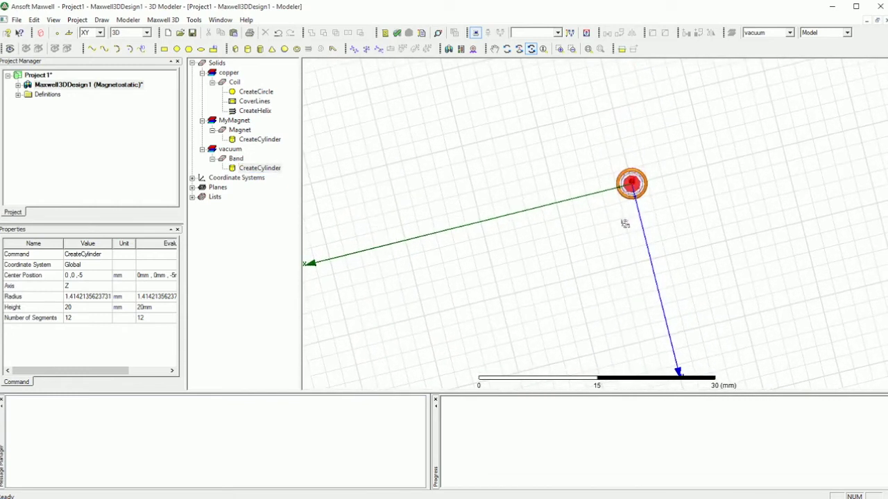
{"action": "key", "text": "Escape"}
{"action": "left_click", "coordinate": [246, 49]}
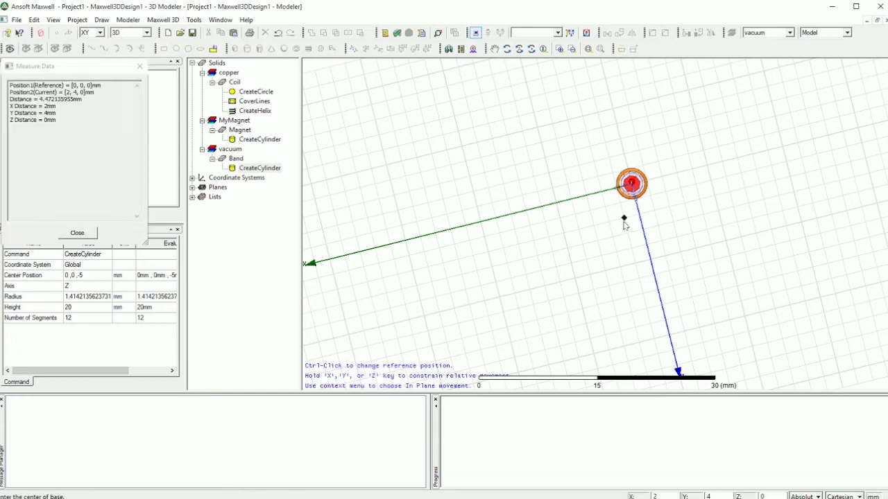
{"action": "left_click", "coordinate": [631, 184]}
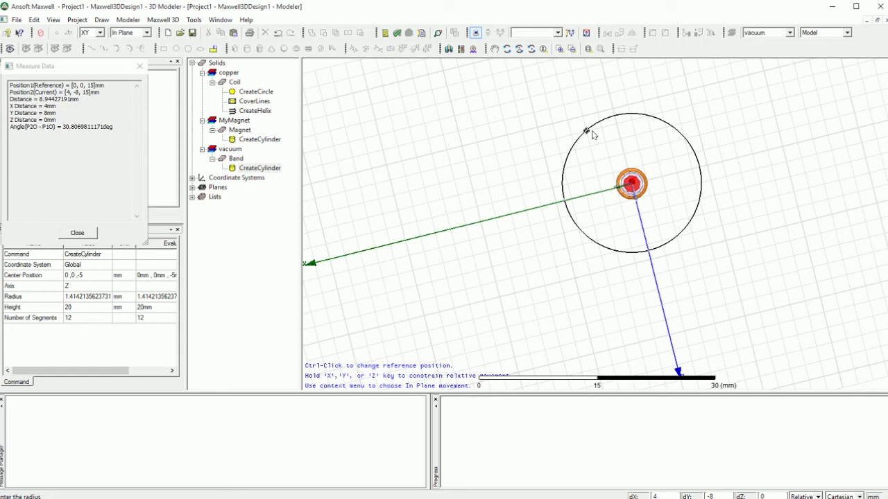
{"action": "key", "text": "Escape"}
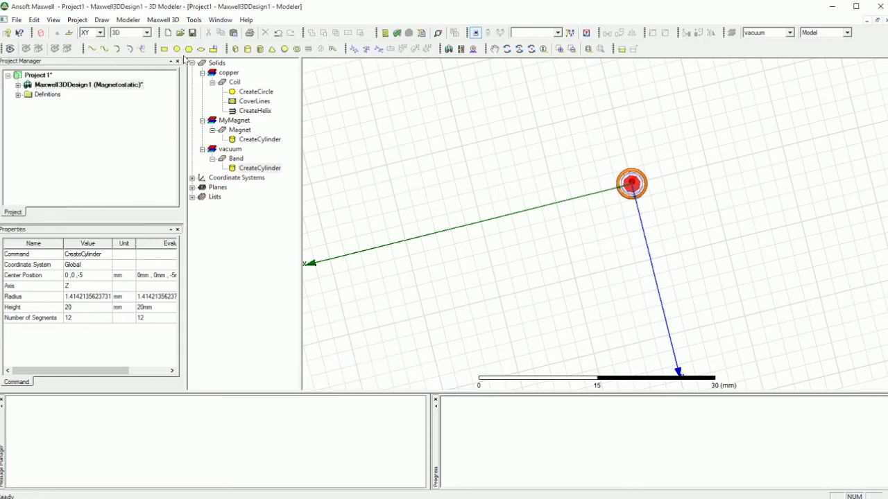
- Draw a vacuum box, Box1, around the model with a height of 20 mm
{"action": "left_click", "coordinate": [234, 50]}
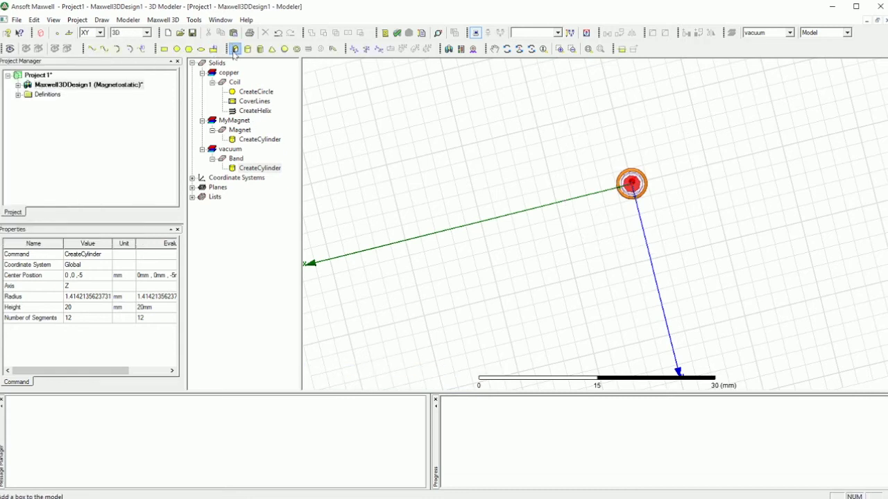
{"action": "left_click", "coordinate": [540, 128]}
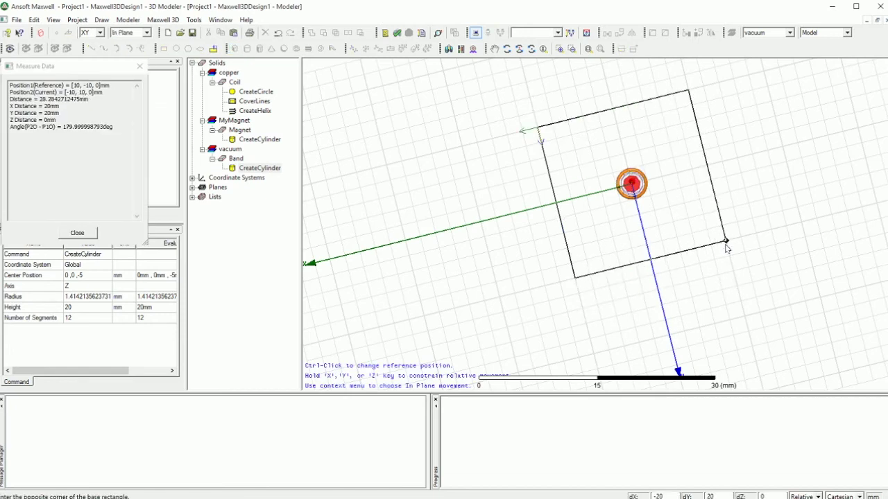
{"action": "left_click", "coordinate": [726, 243]}
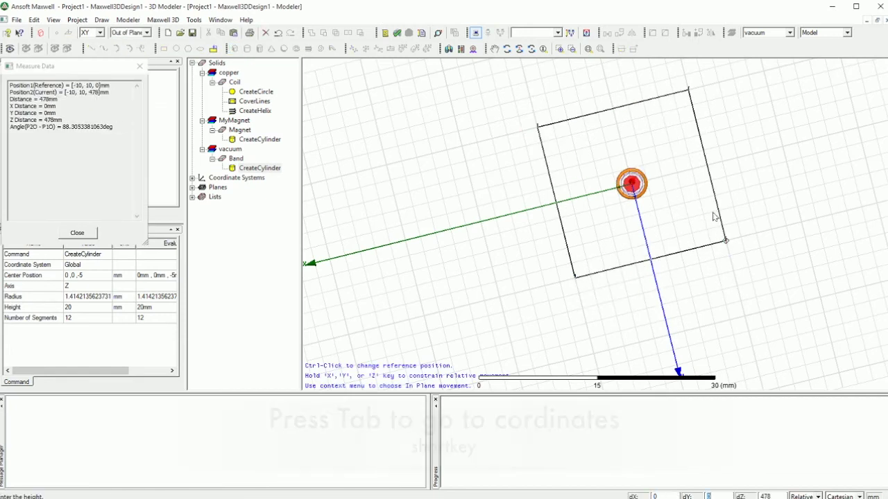
{"action": "key", "text": "Tab"}
{"action": "type", "text": "20"}
{"action": "key", "text": "Return"}
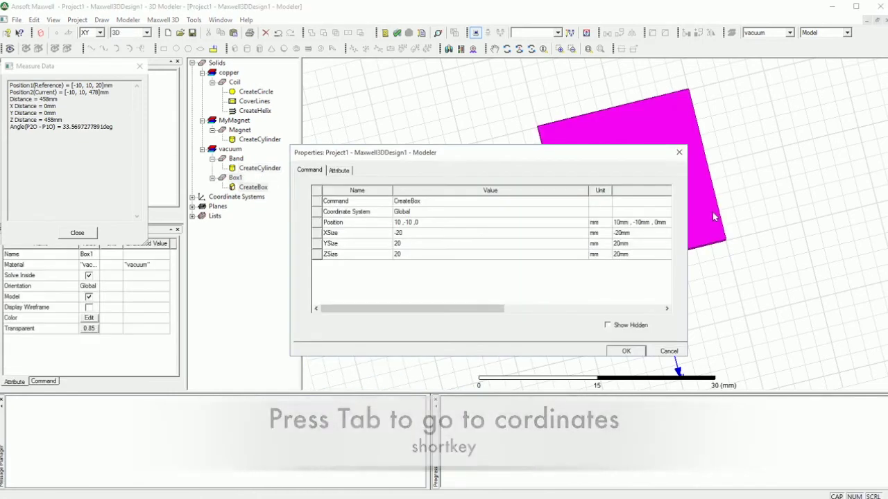
- Set Box1's position to 10, -10, -5 mm
{"action": "left_click", "coordinate": [426, 222]}
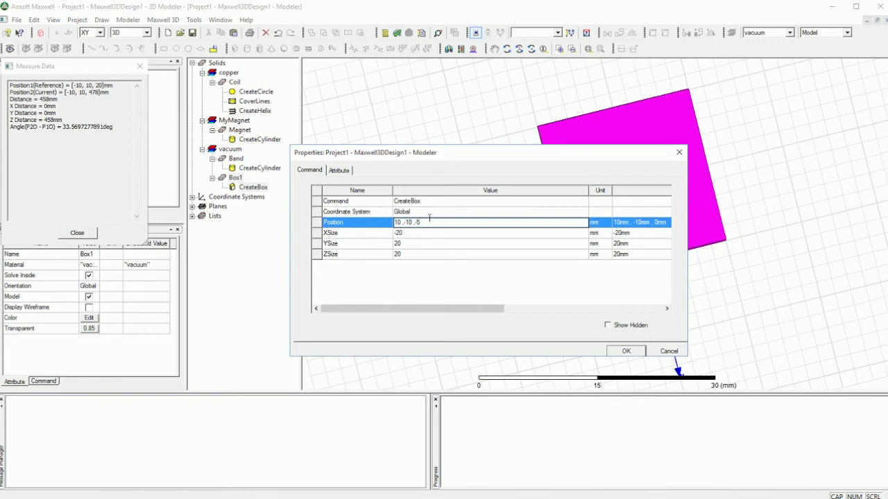
{"action": "left_click", "coordinate": [617, 353]}
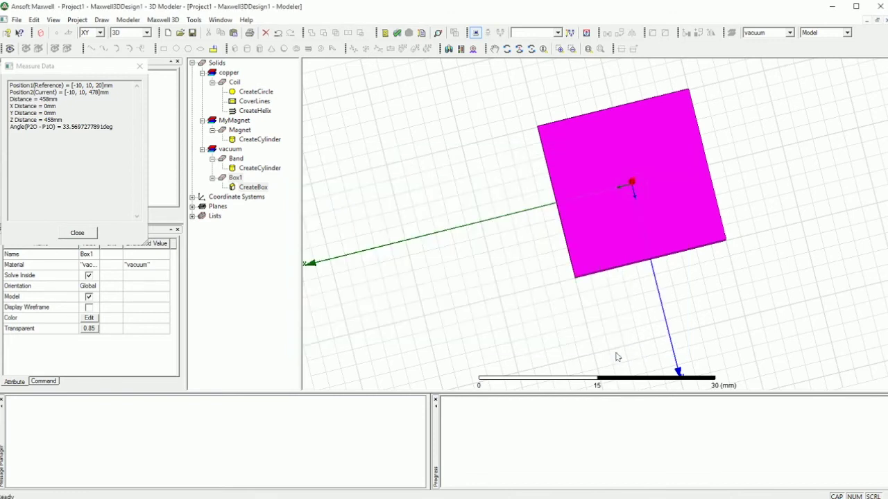
{"action": "left_click", "coordinate": [531, 48]}
{"action": "left_click_drag", "start_coordinate": [581, 105], "coordinate": [751, 175]}
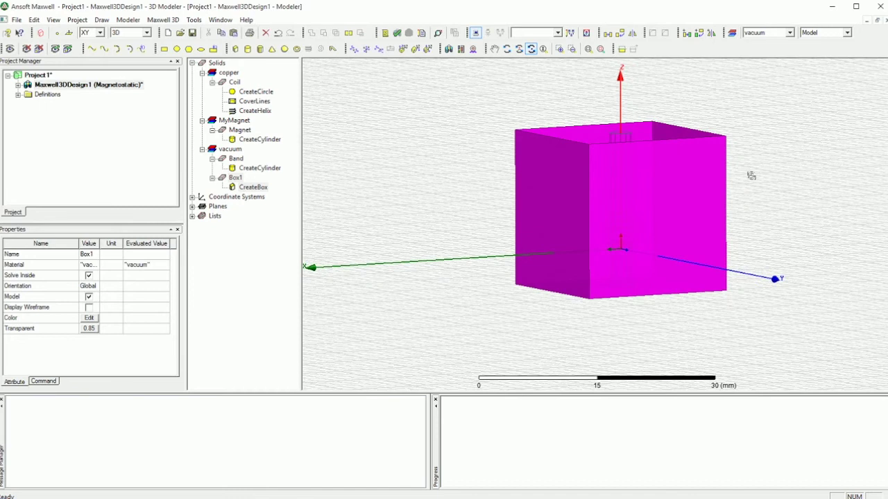
- Rename the vacuum box Box1 to region
{"action": "key", "text": "Escape"}
{"action": "left_click", "coordinate": [752, 179]}
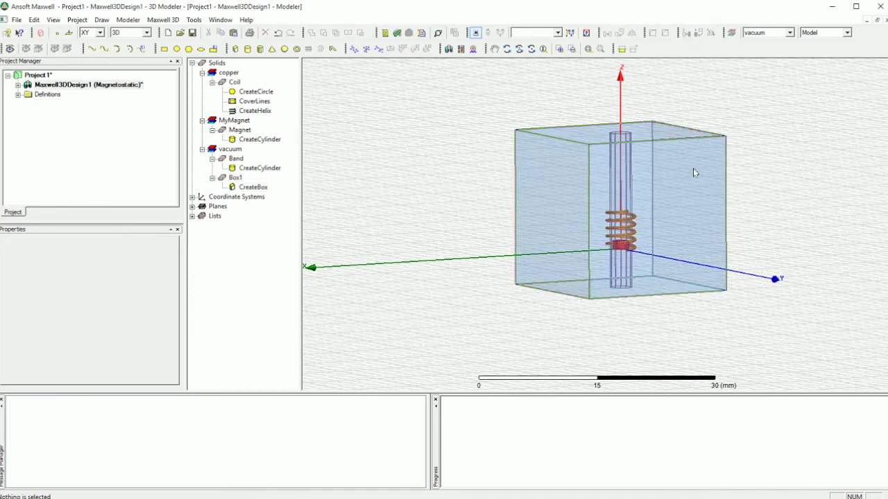
{"action": "left_click", "coordinate": [236, 178]}
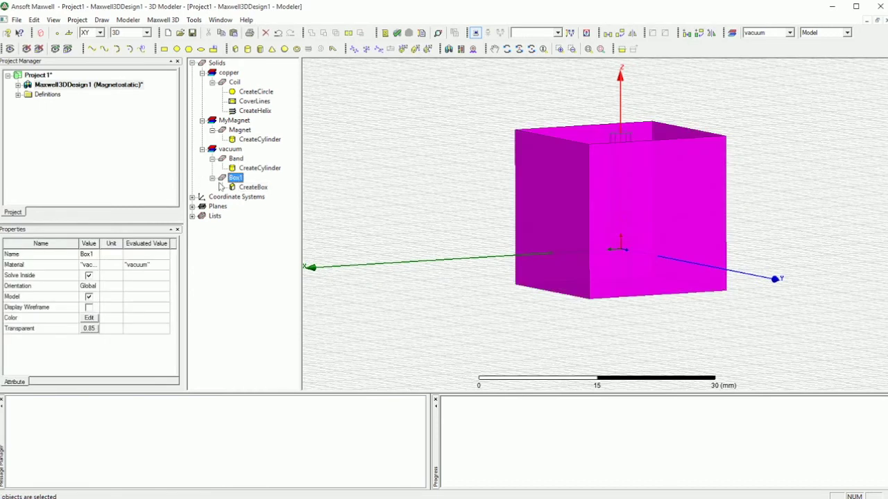
{"action": "double_click", "coordinate": [87, 253]}
{"action": "type", "text": "region"}
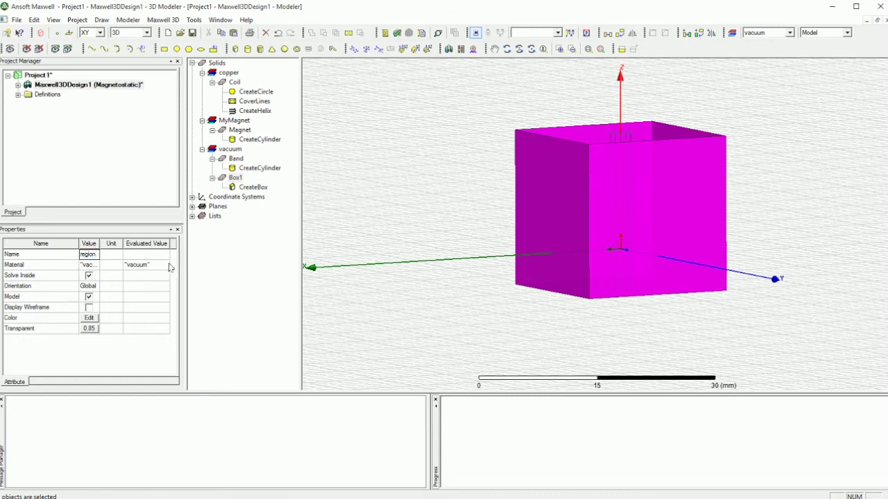
{"action": "left_click", "coordinate": [457, 273]}
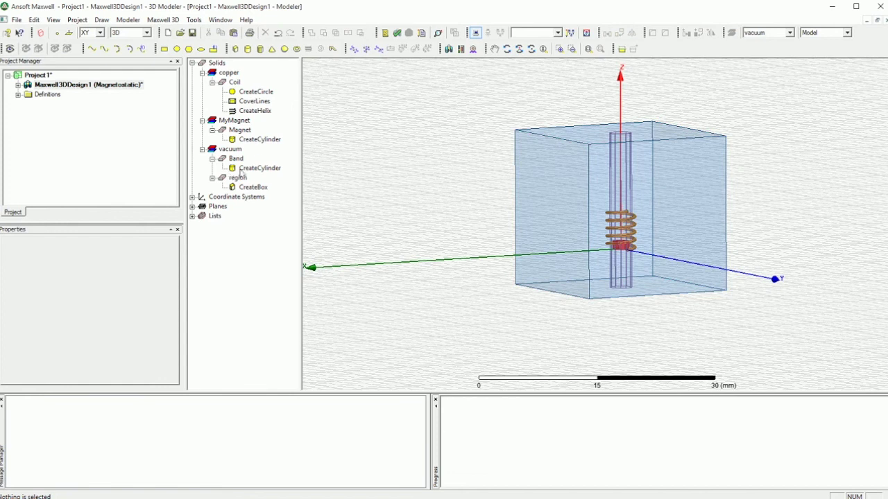
- Set the region box's transparency to 0.99
{"action": "double_click", "coordinate": [253, 187]}
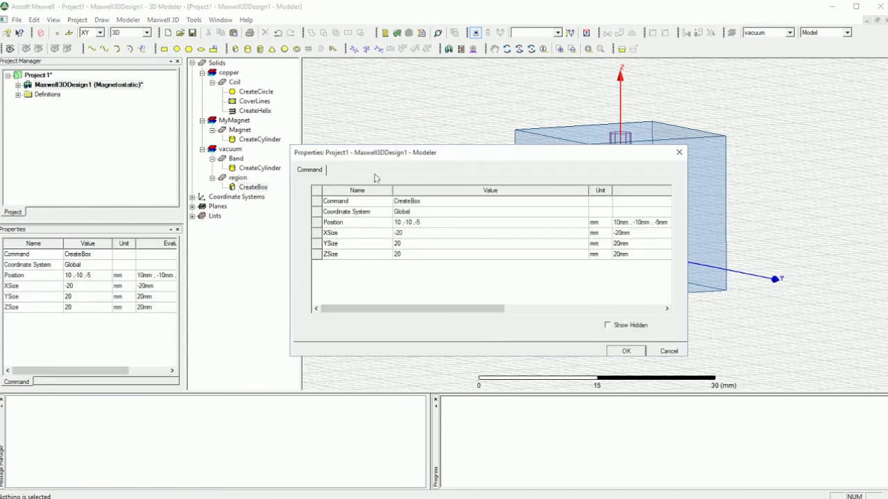
{"action": "left_click", "coordinate": [679, 152]}
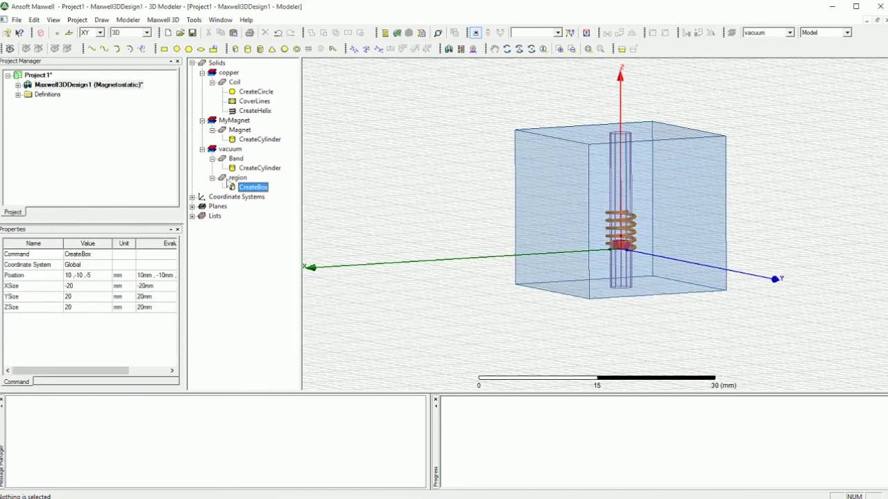
{"action": "double_click", "coordinate": [230, 180]}
{"action": "left_click", "coordinate": [506, 275]}
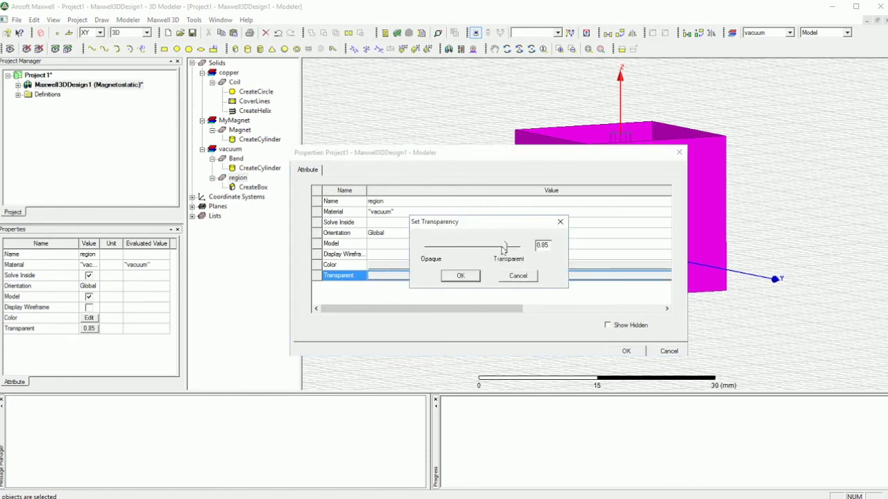
{"action": "left_click_drag", "start_coordinate": [504, 248], "coordinate": [521, 247]}
{"action": "left_click", "coordinate": [469, 276]}
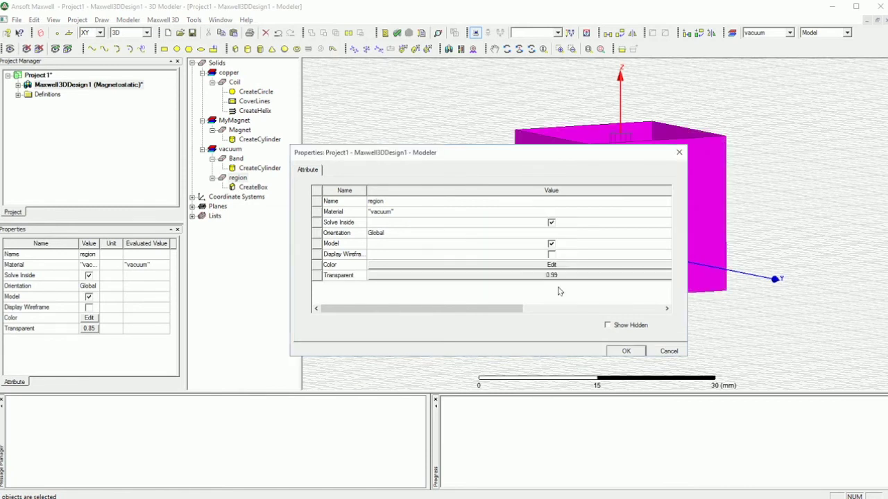
{"action": "left_click", "coordinate": [624, 352]}
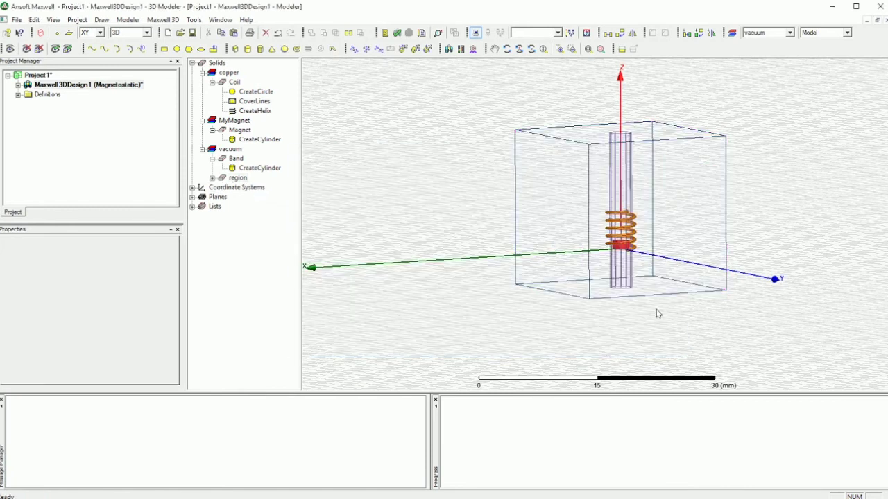
{"action": "left_click", "coordinate": [531, 49]}
{"action": "left_click_drag", "start_coordinate": [544, 73], "coordinate": [628, 149]}
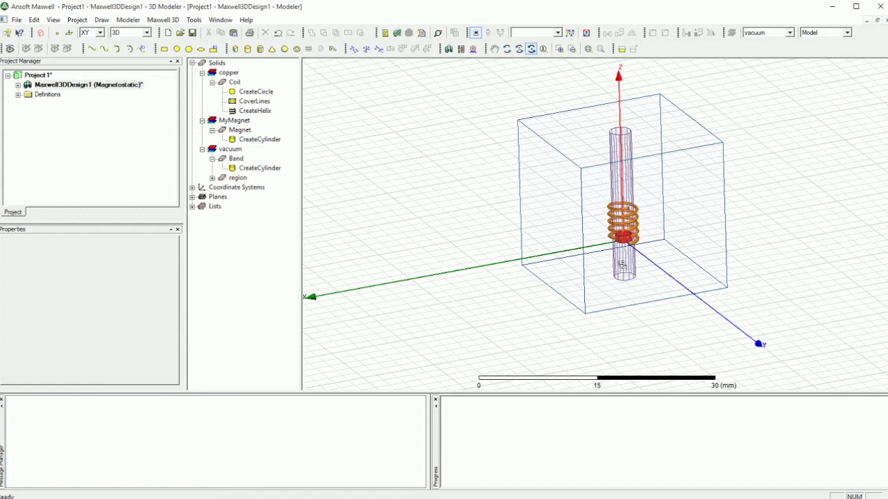
{"action": "left_click_drag", "start_coordinate": [681, 245], "coordinate": [683, 216]}
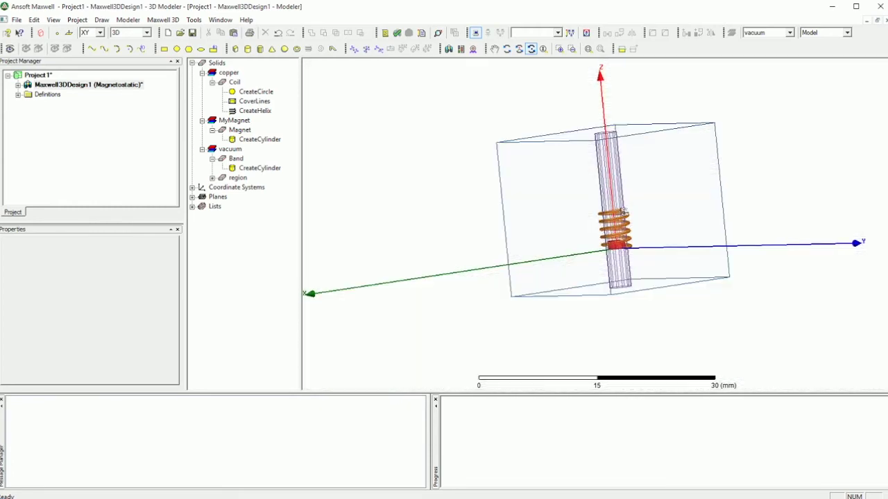
{"action": "left_click_drag", "start_coordinate": [709, 180], "coordinate": [478, 151]}
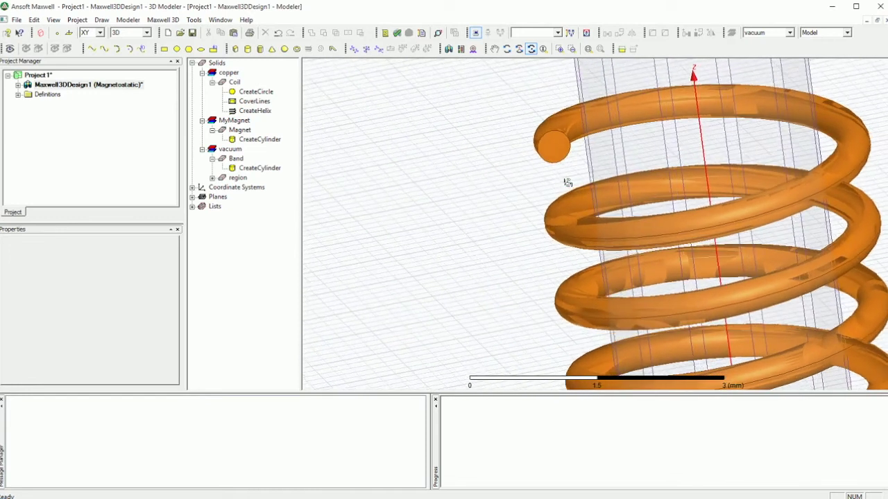
- Switch the drawing plane from XY to YZ
{"action": "left_click_drag", "start_coordinate": [568, 183], "coordinate": [580, 158]}
{"action": "left_click", "coordinate": [92, 33]}
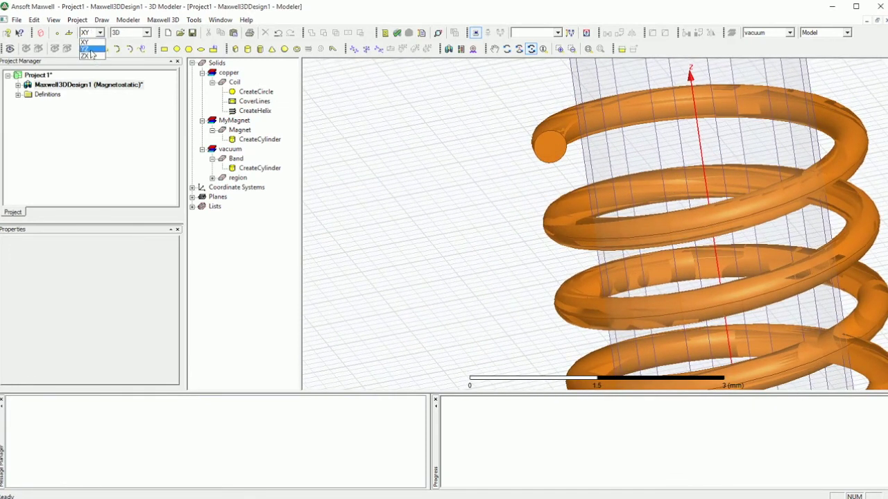
{"action": "left_click", "coordinate": [89, 51]}
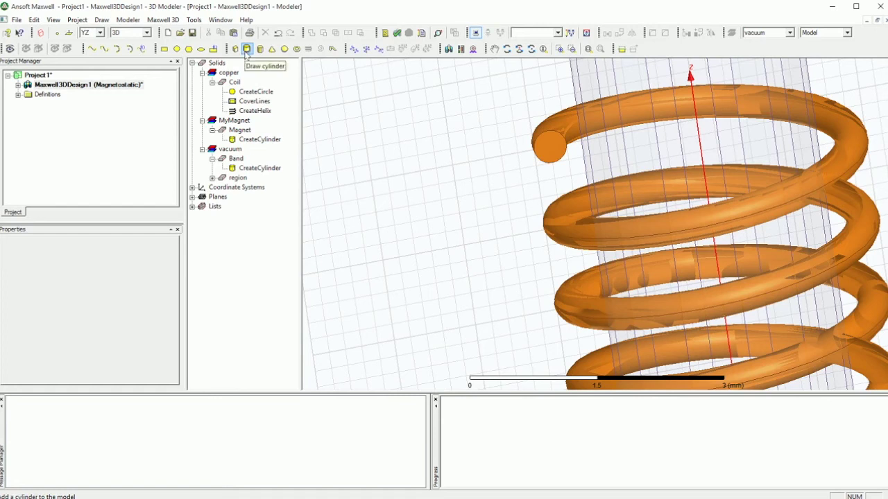
- Draw Cylinder1 from the coil's top end face: 0.2 mm radius, -11 mm height along X
{"action": "left_click", "coordinate": [247, 49]}
{"action": "left_click", "coordinate": [548, 146]}
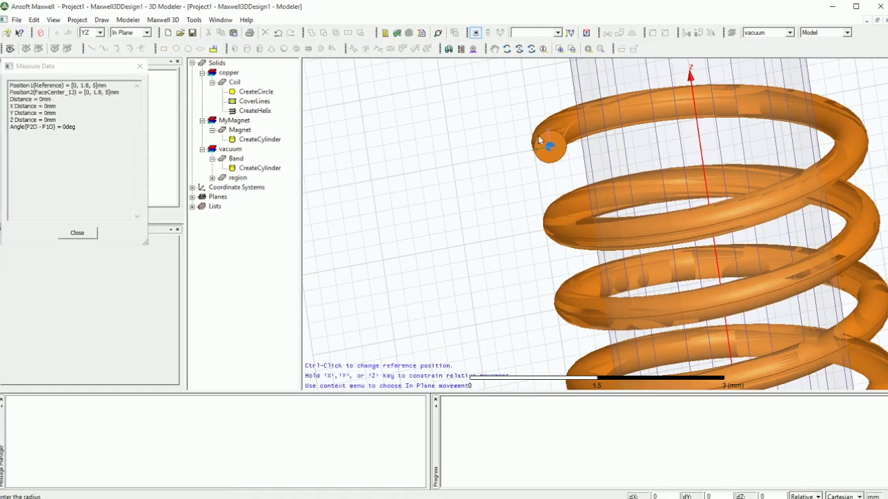
{"action": "scroll", "coordinate": [540, 139], "scroll_direction": "up", "scroll_amount": 5}
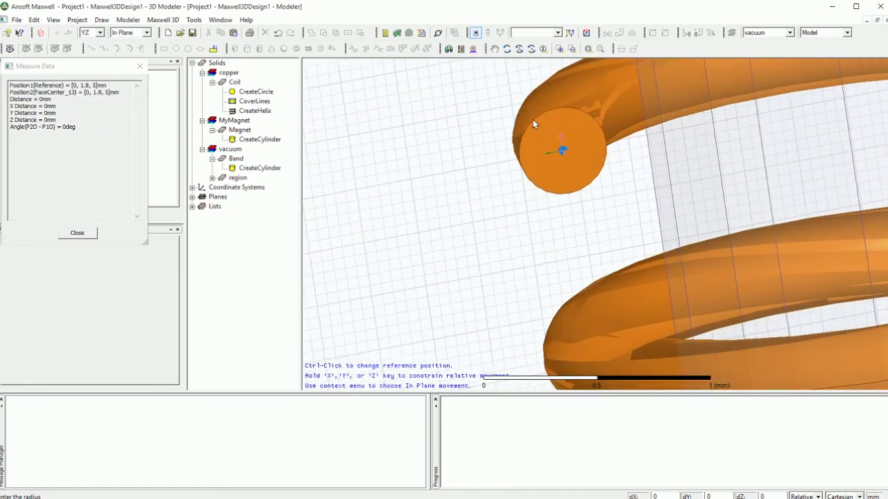
{"action": "left_click", "coordinate": [518, 160]}
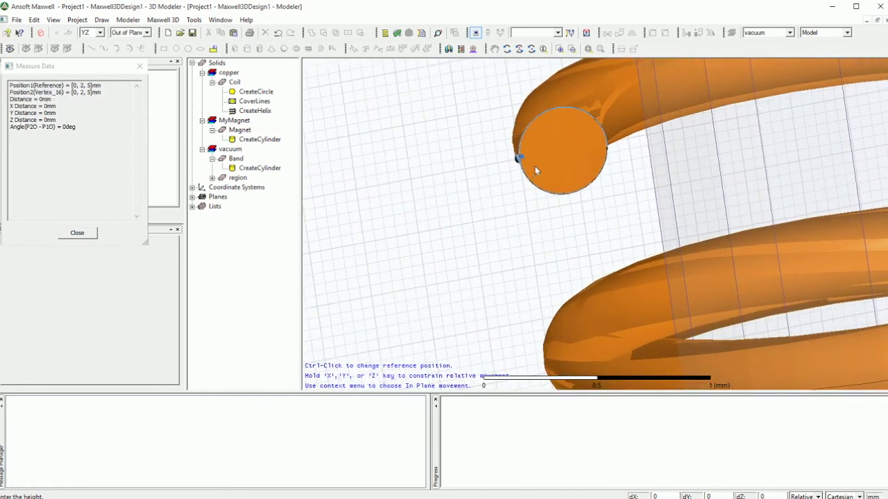
{"action": "scroll", "coordinate": [628, 208], "scroll_direction": "down", "scroll_amount": 3}
{"action": "scroll", "coordinate": [628, 208], "scroll_direction": "down", "scroll_amount": 6}
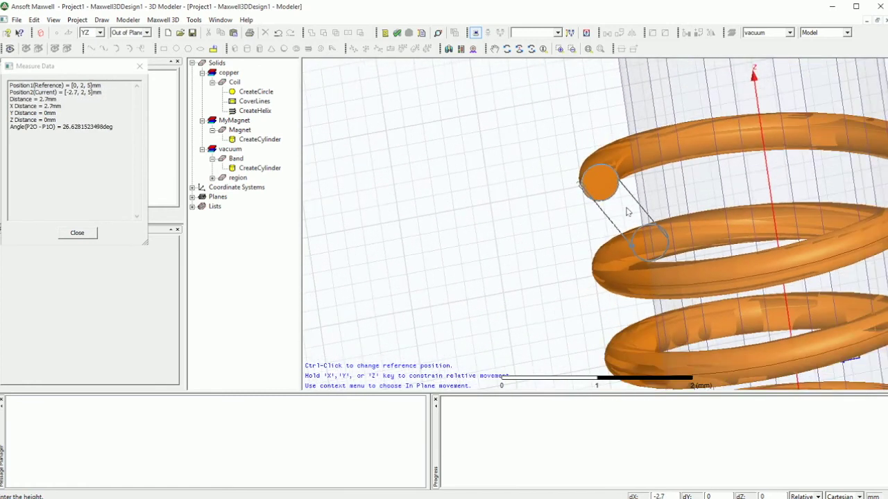
{"action": "scroll", "coordinate": [626, 211], "scroll_direction": "down", "scroll_amount": 2}
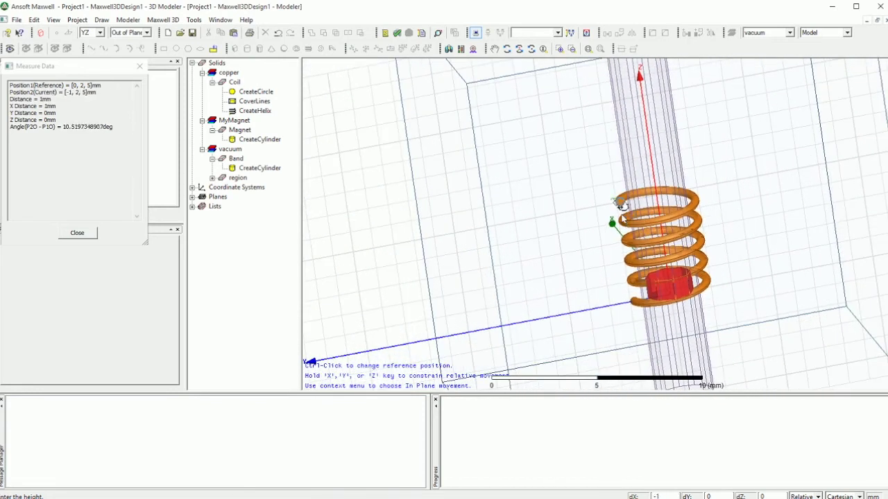
{"action": "left_click", "coordinate": [661, 267]}
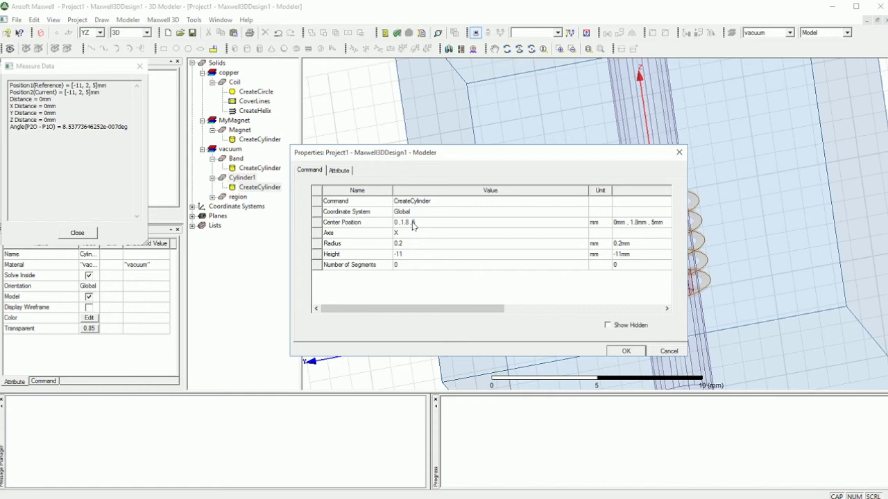
{"action": "double_click", "coordinate": [407, 255]}
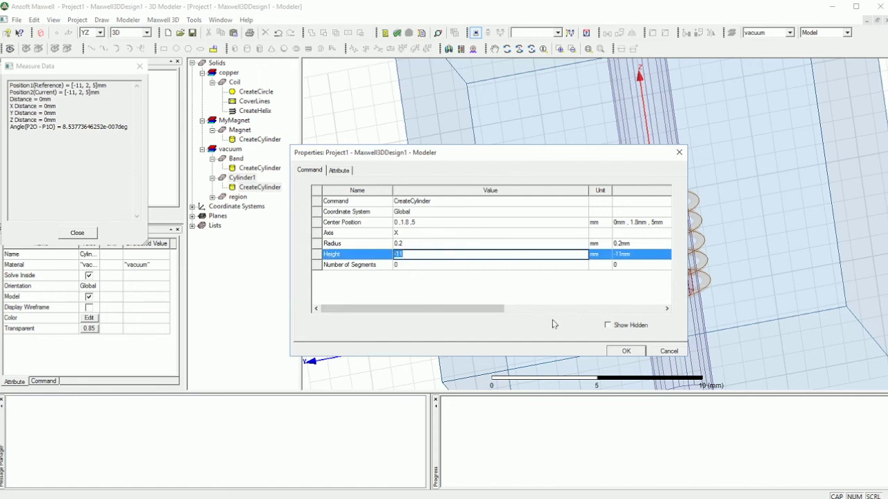
{"action": "left_click", "coordinate": [663, 352]}
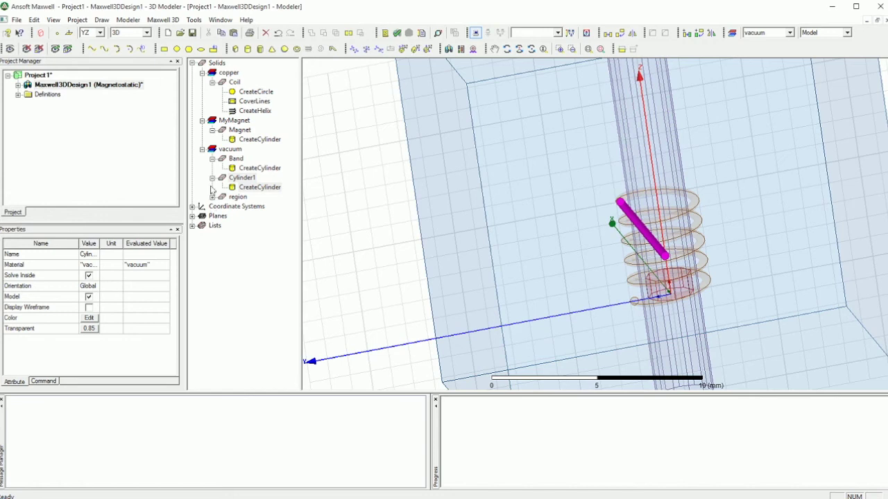
{"action": "left_click", "coordinate": [243, 169]}
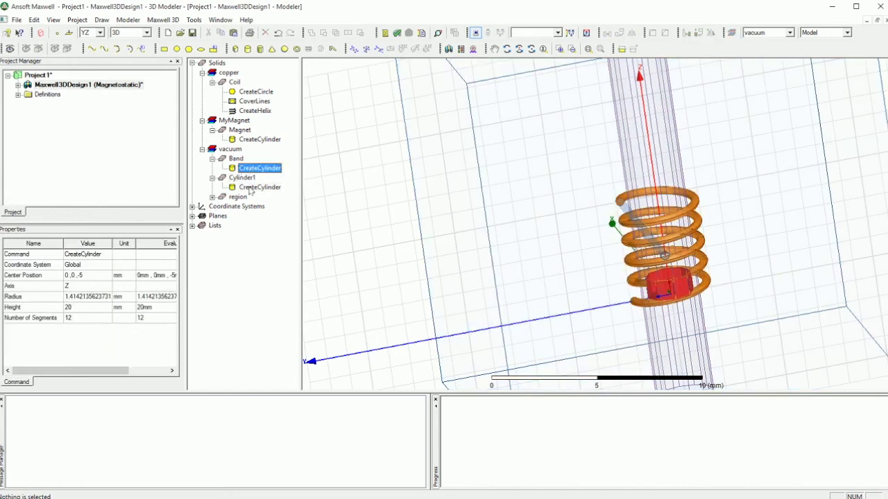
{"action": "left_click", "coordinate": [212, 198]}
{"action": "double_click", "coordinate": [251, 207]}
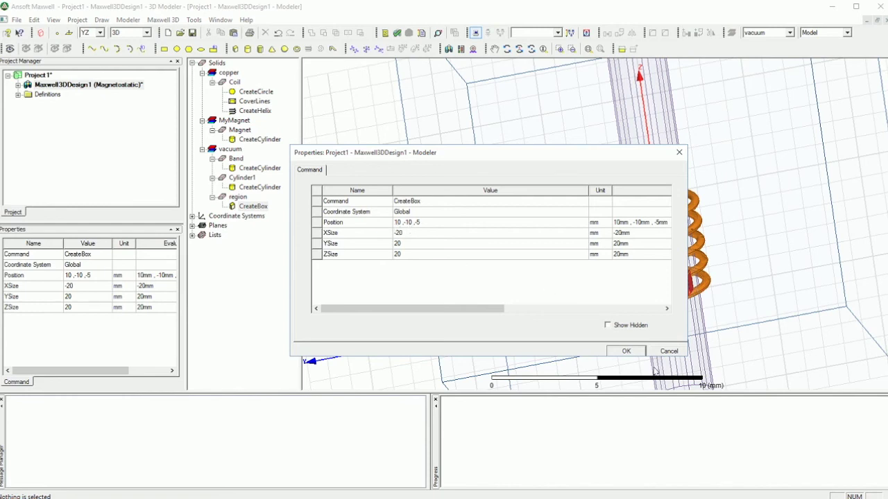
{"action": "left_click", "coordinate": [667, 351]}
{"action": "scroll", "coordinate": [690, 147], "scroll_direction": "down", "scroll_amount": 5}
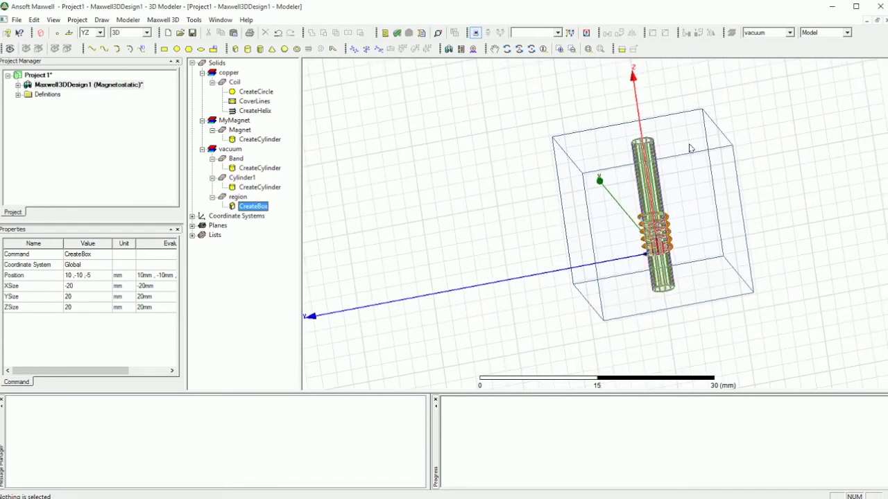
{"action": "left_click", "coordinate": [531, 49]}
{"action": "left_click_drag", "start_coordinate": [686, 236], "coordinate": [641, 239]}
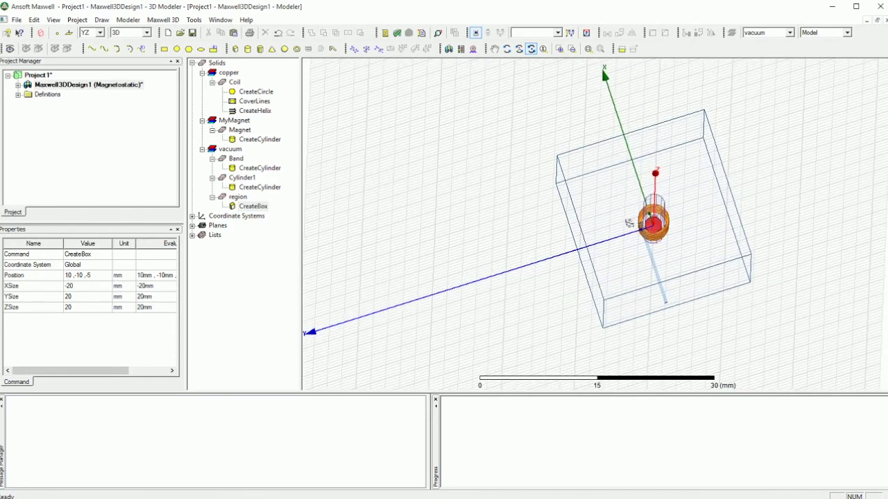
{"action": "scroll", "coordinate": [629, 224], "scroll_direction": "up", "scroll_amount": 5}
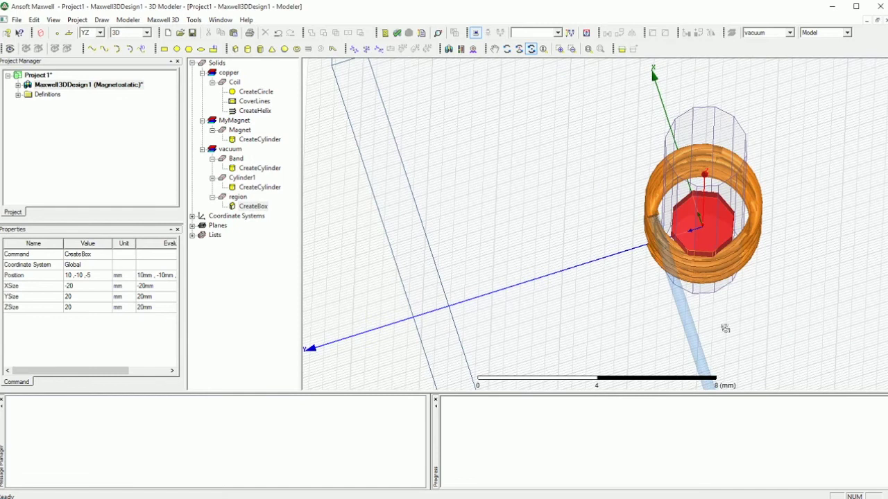
{"action": "scroll", "coordinate": [741, 368], "scroll_direction": "down", "scroll_amount": 3}
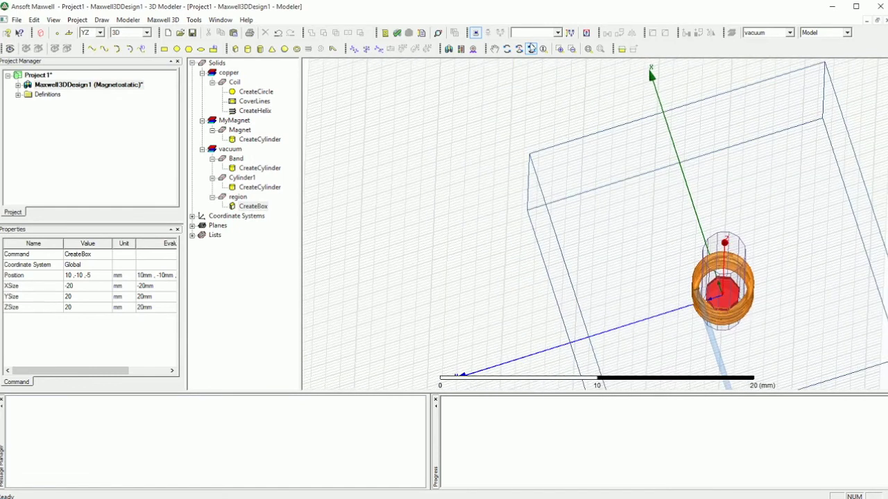
{"action": "left_click", "coordinate": [494, 49]}
{"action": "left_click_drag", "start_coordinate": [638, 225], "coordinate": [592, 156]}
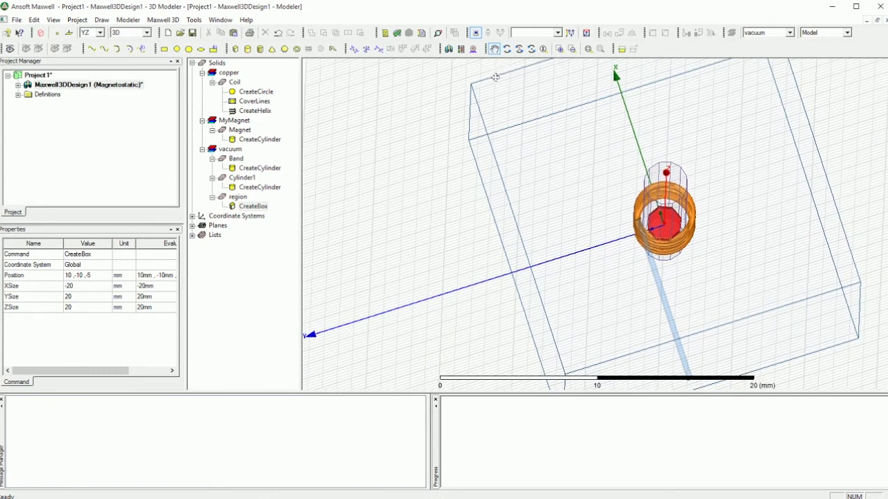
{"action": "left_click", "coordinate": [247, 208]}
{"action": "double_click", "coordinate": [247, 208]}
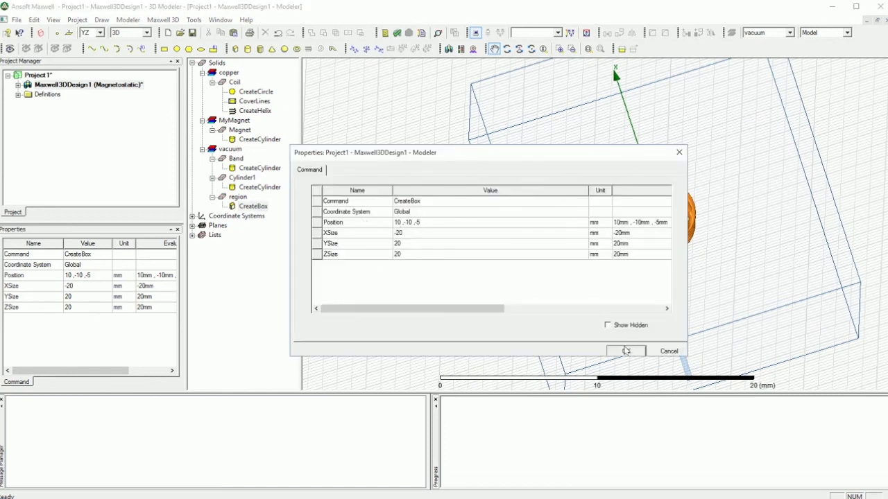
{"action": "left_click", "coordinate": [625, 351]}
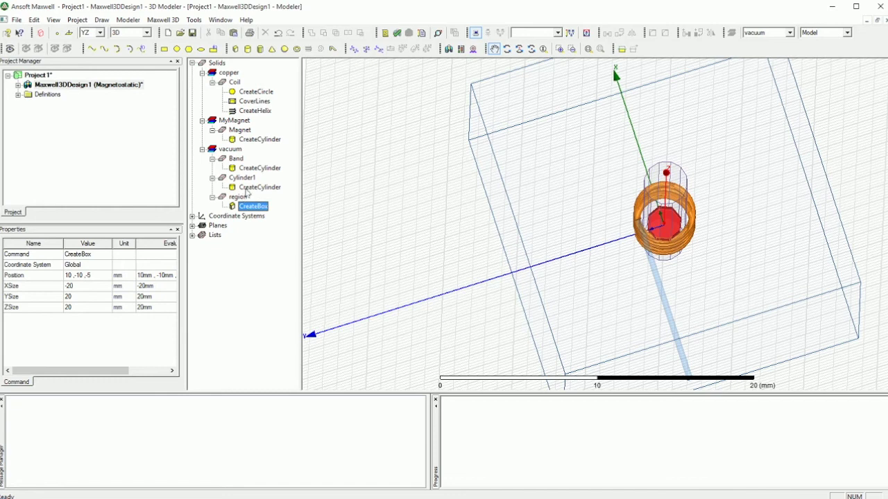
- Rename the lead cylinder Cylinder1 to 'terminal'
{"action": "left_click", "coordinate": [250, 187]}
{"action": "left_click", "coordinate": [244, 178]}
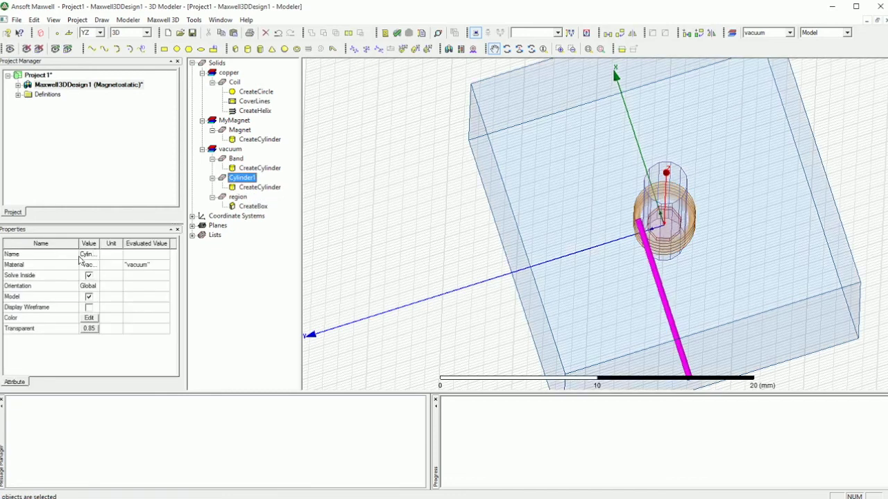
{"action": "left_click", "coordinate": [89, 256]}
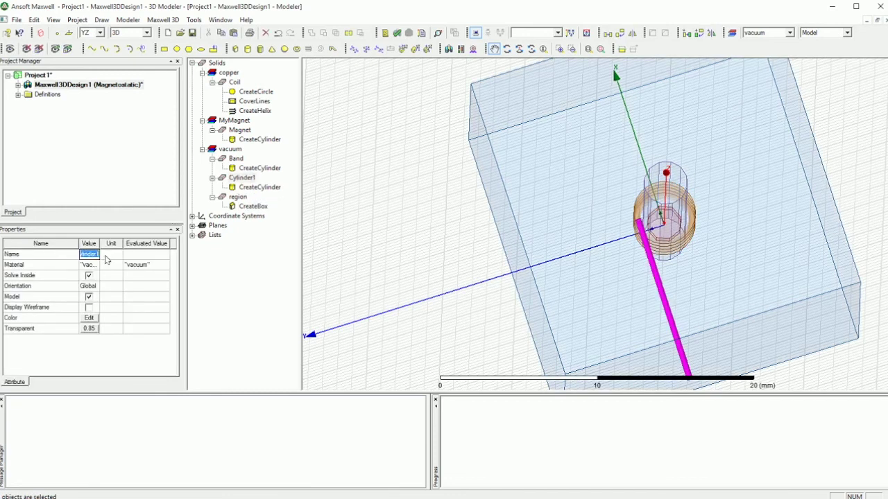
{"action": "type", "text": "terminal"}
{"action": "key", "text": "Return"}
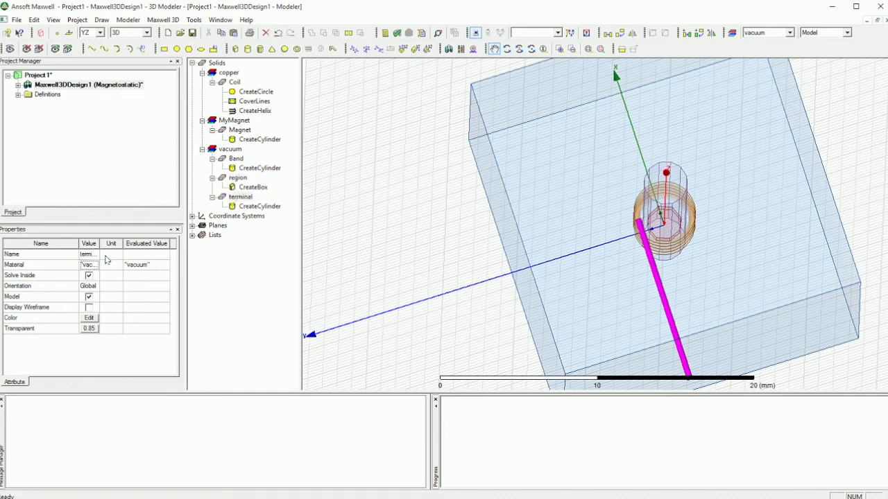
- Shorten the terminal cylinder's height from -11 mm to -10 mm
{"action": "left_click", "coordinate": [264, 209]}
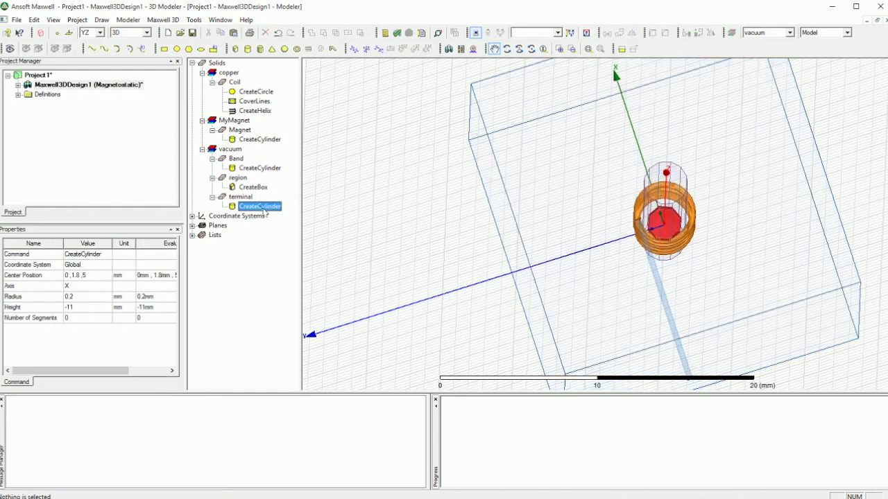
{"action": "double_click", "coordinate": [264, 209]}
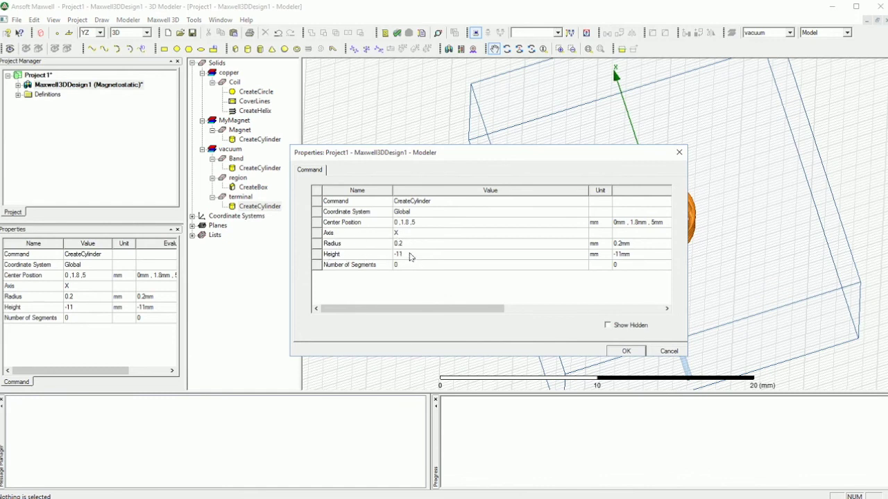
{"action": "left_click", "coordinate": [409, 254]}
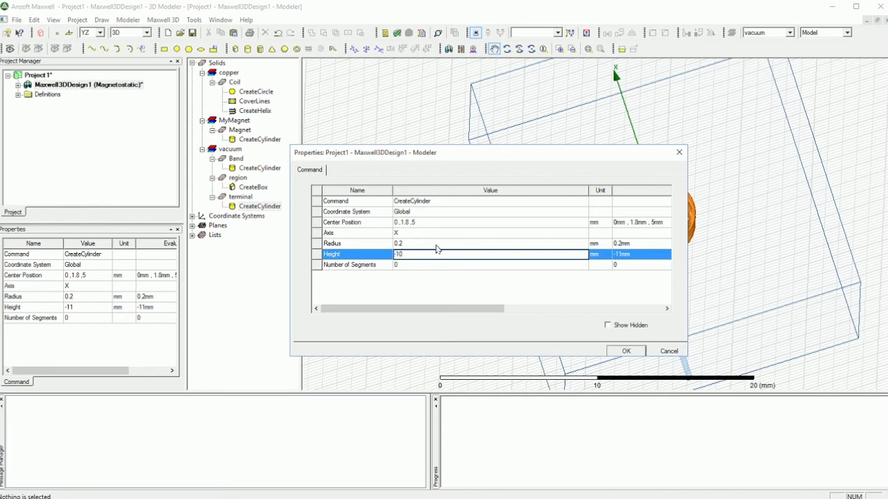
{"action": "type", "text": "-10"}
{"action": "left_click", "coordinate": [614, 352]}
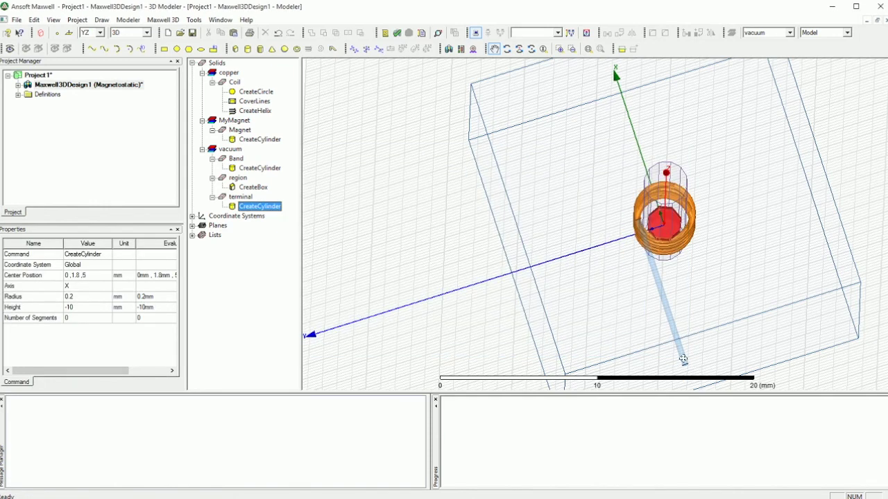
{"action": "left_click", "coordinate": [612, 233]}
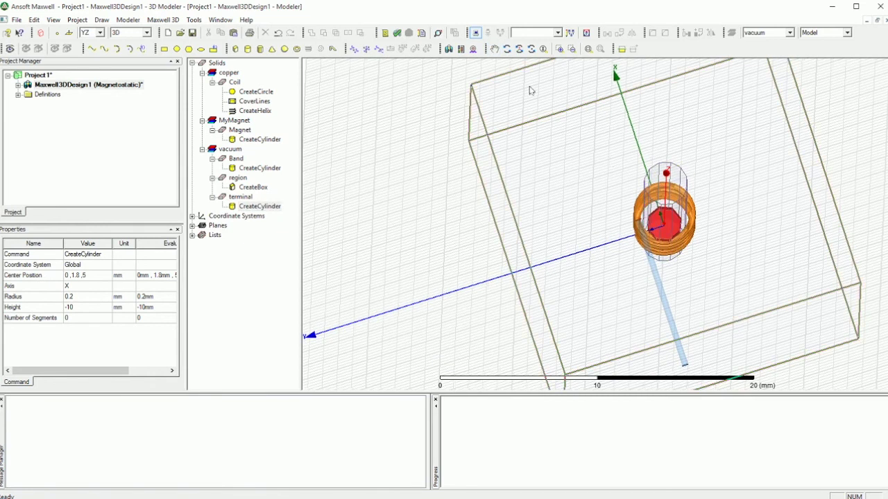
- Start a cylinder on the coil's lower end face with a 0.2 mm radius matching the wire
{"action": "left_click", "coordinate": [531, 49]}
{"action": "left_click_drag", "start_coordinate": [568, 228], "coordinate": [761, 190]}
{"action": "scroll", "coordinate": [652, 333], "scroll_direction": "up", "scroll_amount": 5}
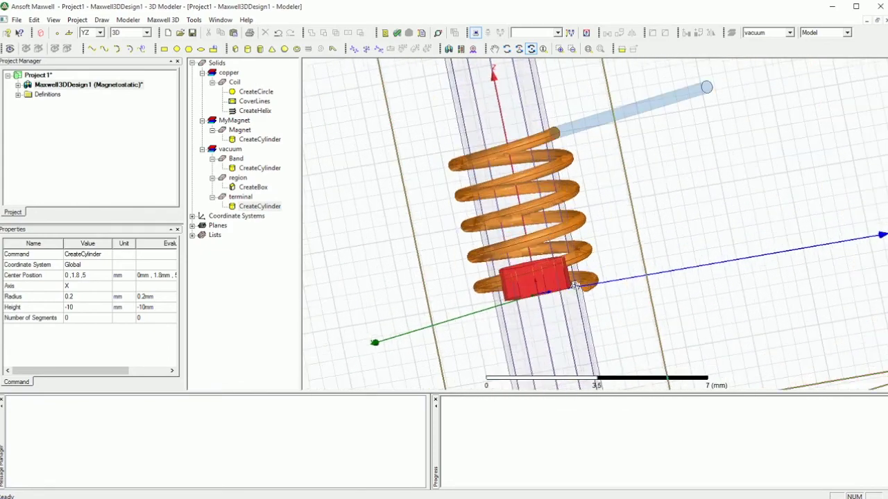
{"action": "scroll", "coordinate": [604, 292], "scroll_direction": "up", "scroll_amount": 5}
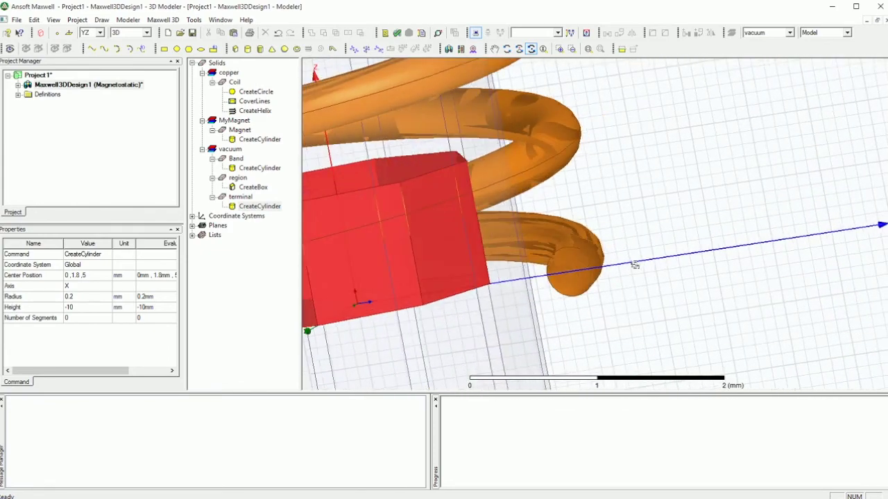
{"action": "key", "text": "Escape"}
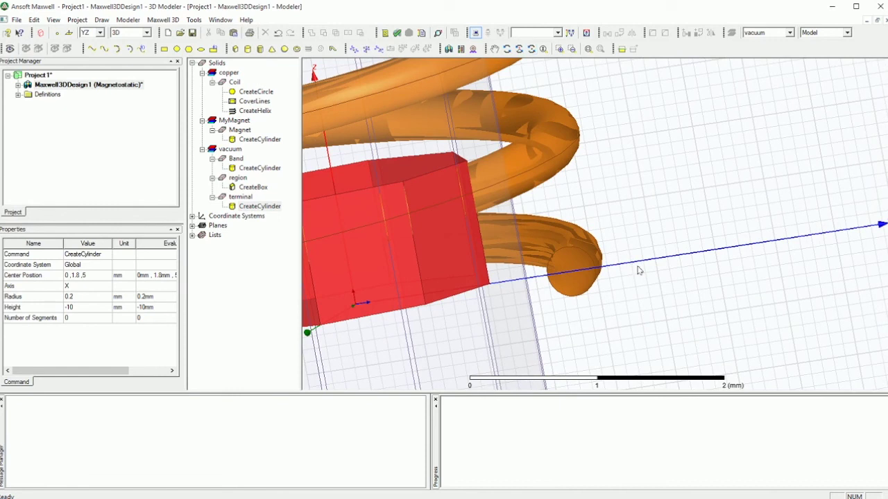
{"action": "left_click", "coordinate": [247, 49]}
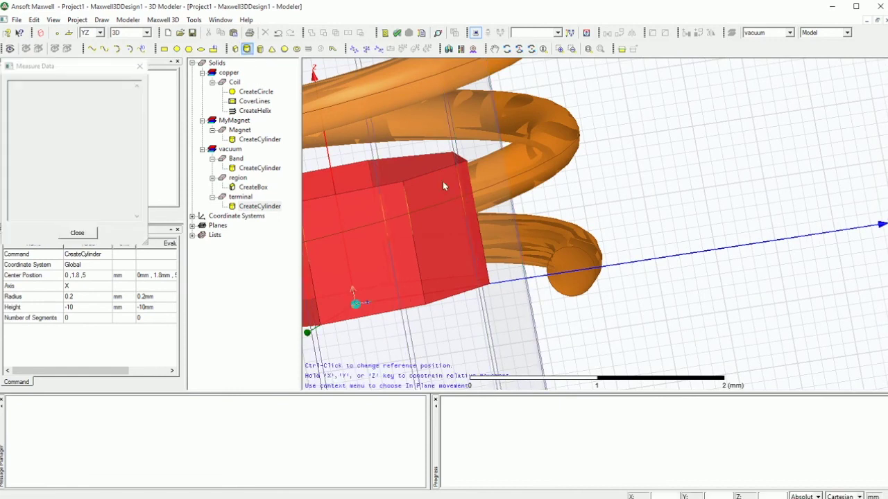
{"action": "left_click", "coordinate": [558, 264]}
{"action": "scroll", "coordinate": [553, 269], "scroll_direction": "up", "scroll_amount": 1}
{"action": "scroll", "coordinate": [552, 267], "scroll_direction": "up", "scroll_amount": 2}
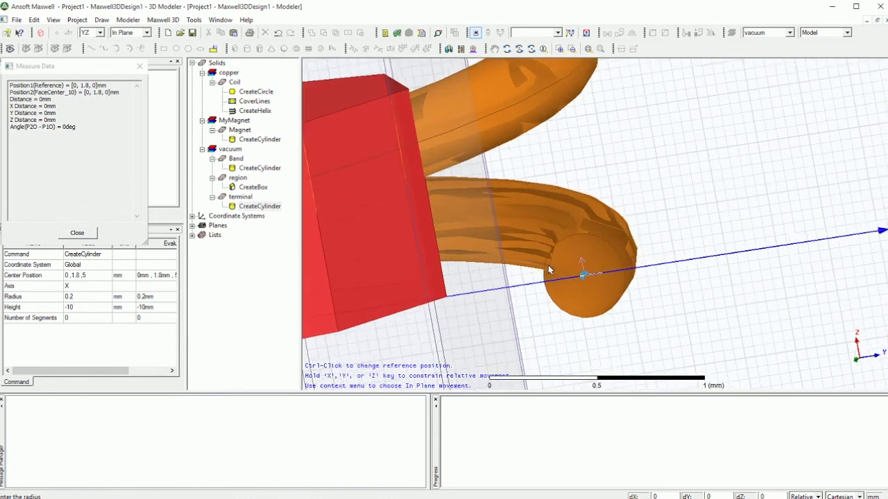
{"action": "scroll", "coordinate": [546, 255], "scroll_direction": "up", "scroll_amount": 1}
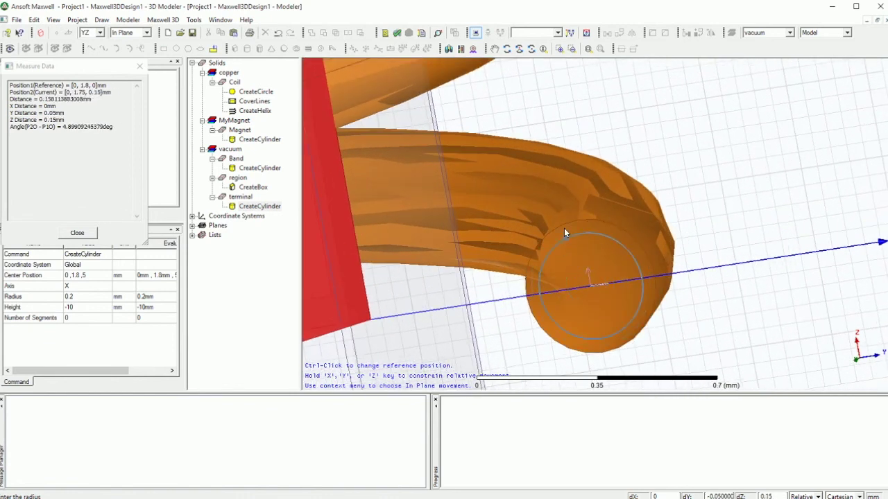
{"action": "left_click", "coordinate": [525, 297]}
- Give the new lead cylinder a 10 mm height along X
{"action": "scroll", "coordinate": [492, 321], "scroll_direction": "down", "scroll_amount": 5}
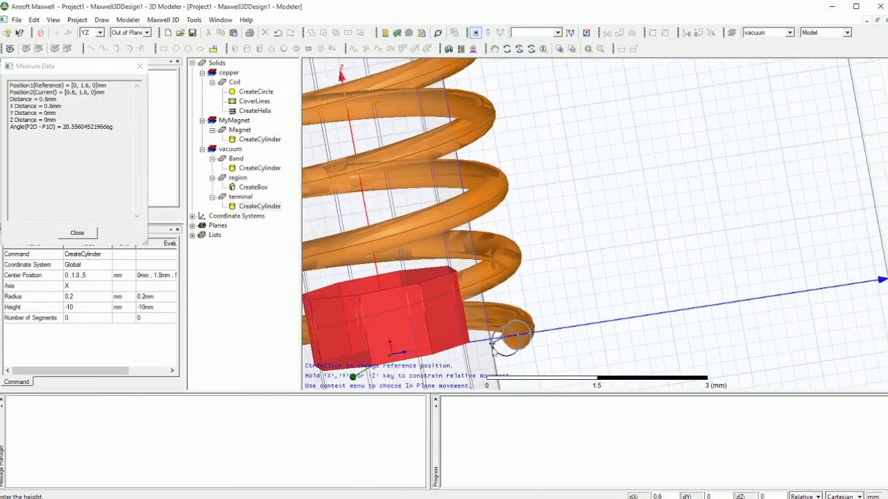
{"action": "scroll", "coordinate": [492, 344], "scroll_direction": "down", "scroll_amount": 7}
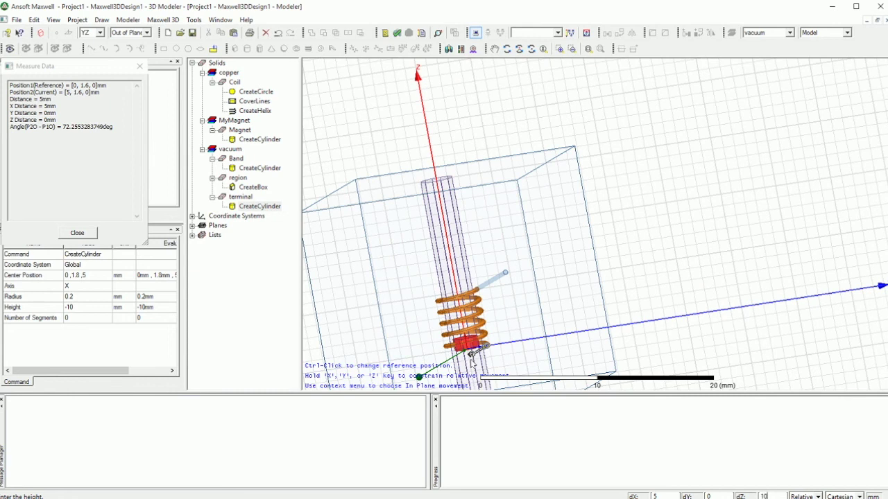
{"action": "left_click", "coordinate": [471, 354]}
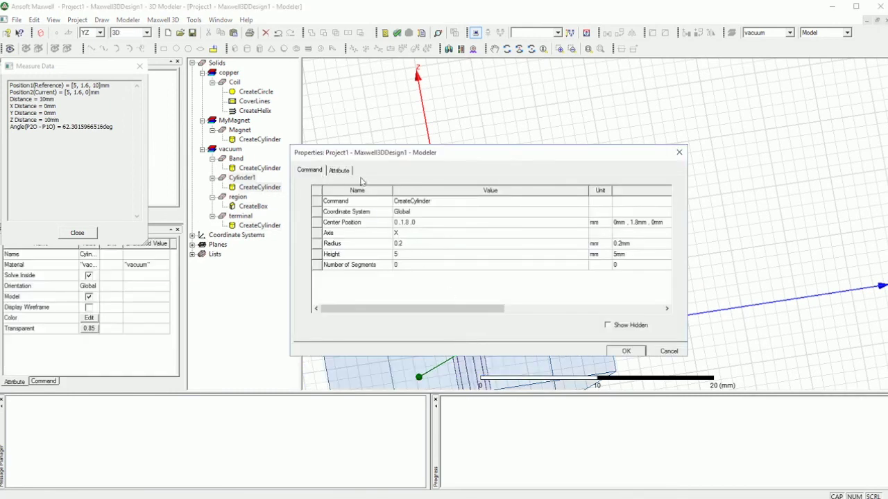
{"action": "left_click", "coordinate": [404, 256]}
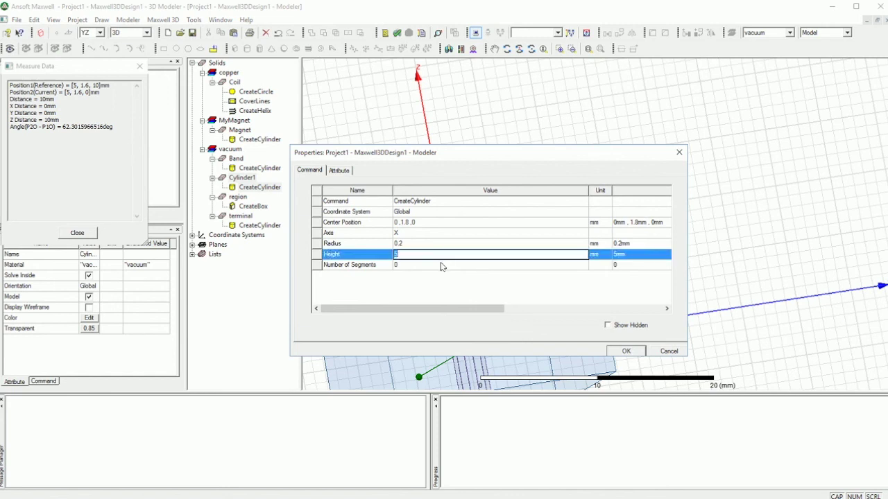
{"action": "type", "text": "10"}
{"action": "left_click", "coordinate": [440, 262]}
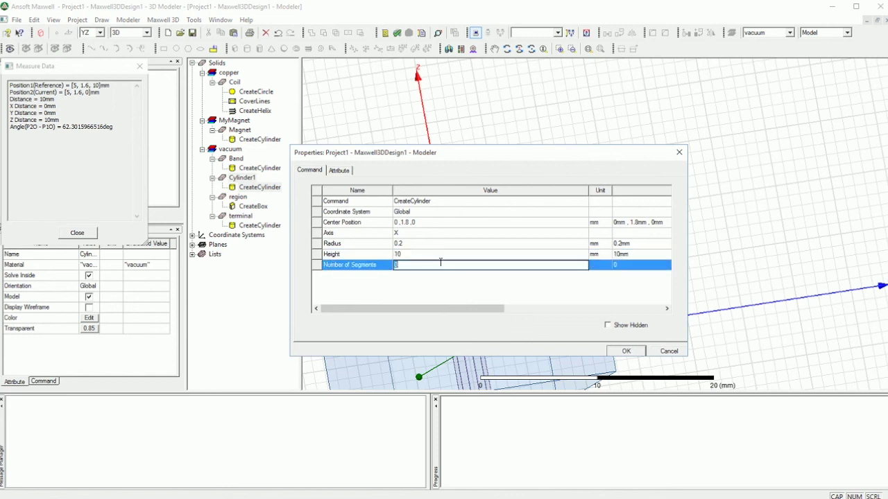
{"action": "left_click", "coordinate": [625, 351]}
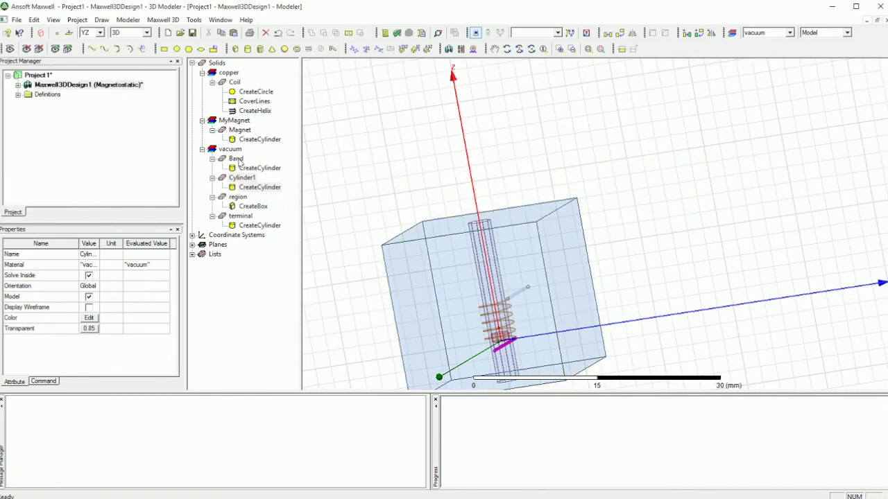
- Unite Coil with Cylinder1 and terminal into one Coil solid
{"action": "left_click", "coordinate": [234, 82]}
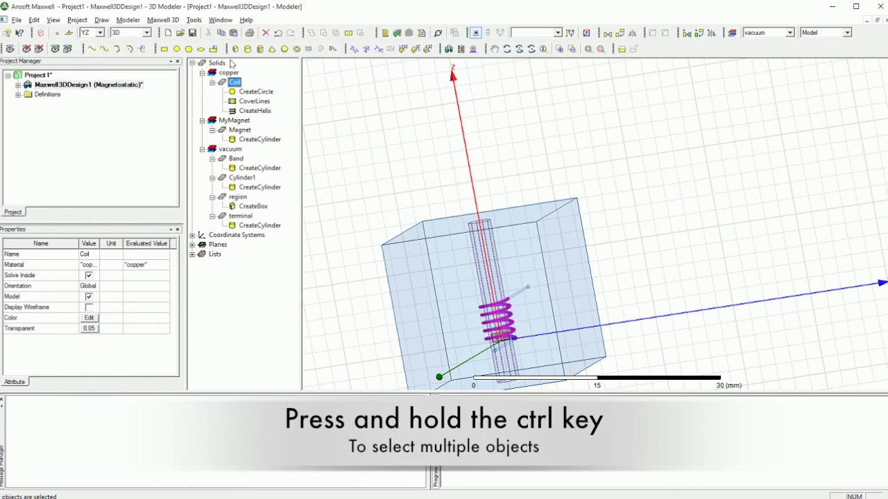
{"action": "left_click", "coordinate": [242, 178], "text": "ctrl"}
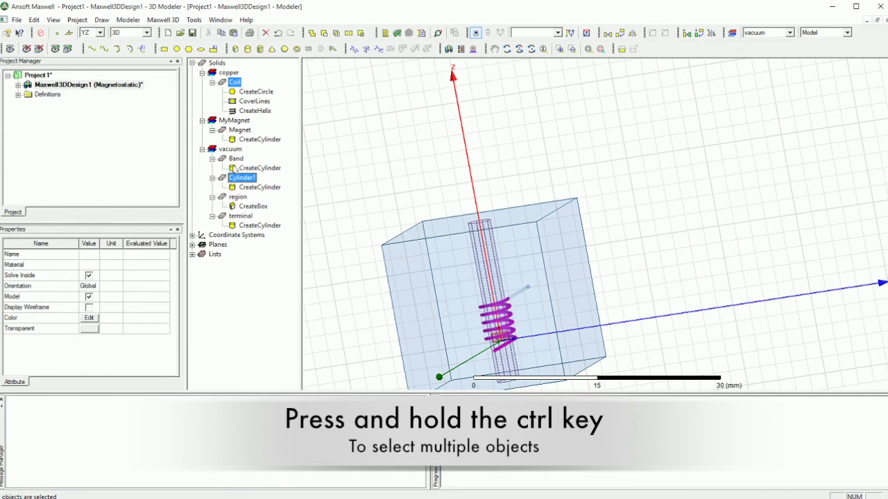
{"action": "left_click", "coordinate": [243, 217], "text": "ctrl"}
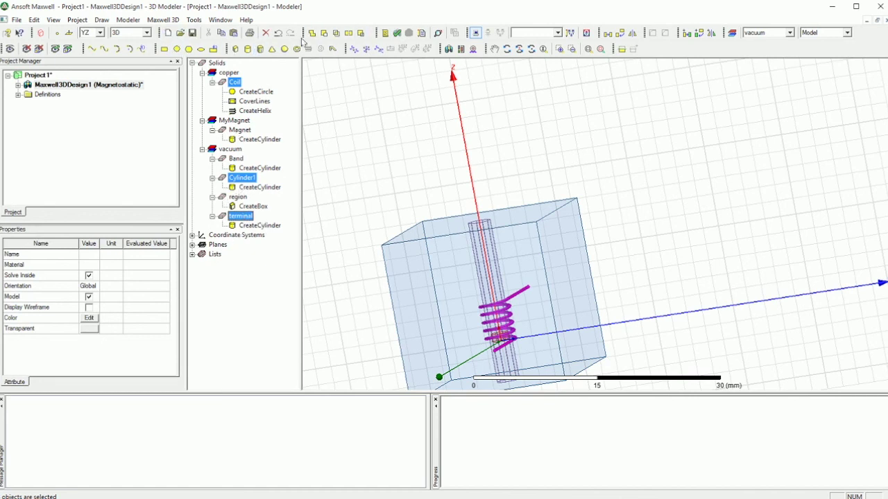
{"action": "left_click", "coordinate": [321, 150]}
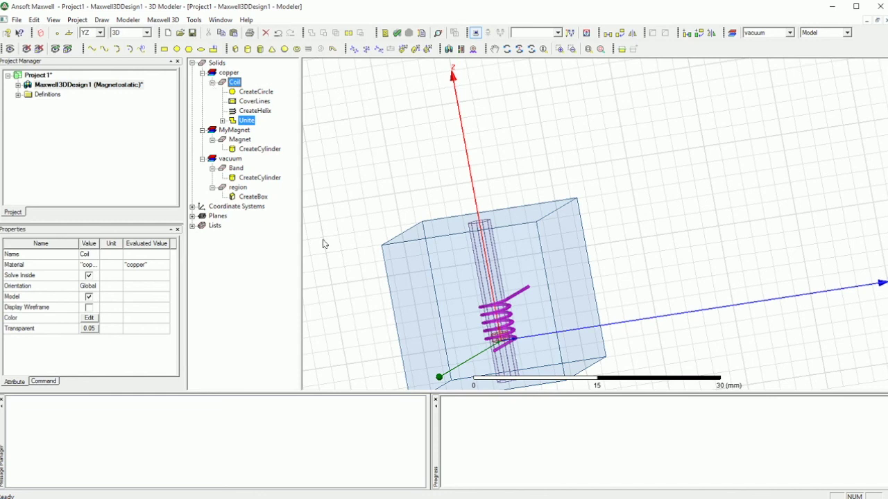
{"action": "left_click", "coordinate": [213, 82]}
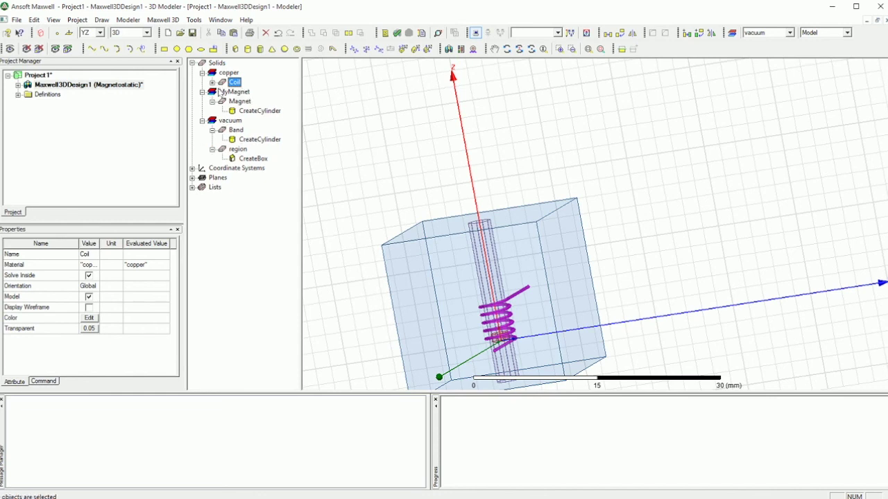
{"action": "left_click", "coordinate": [676, 264]}
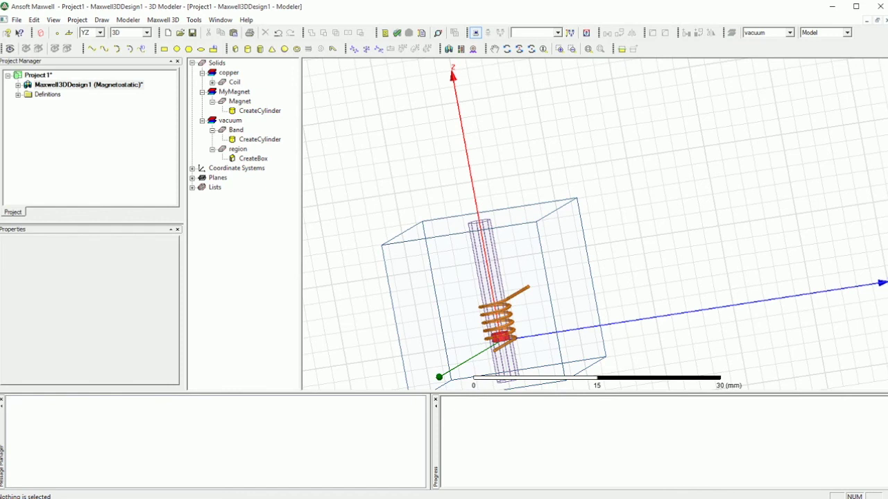
{"action": "scroll", "coordinate": [583, 232], "scroll_direction": "down", "scroll_amount": 4}
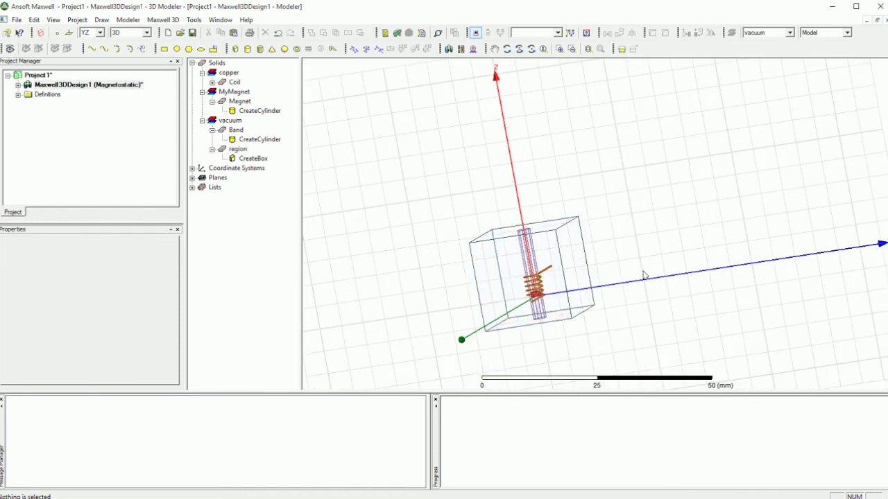
{"action": "scroll", "coordinate": [608, 206], "scroll_direction": "up", "scroll_amount": 7}
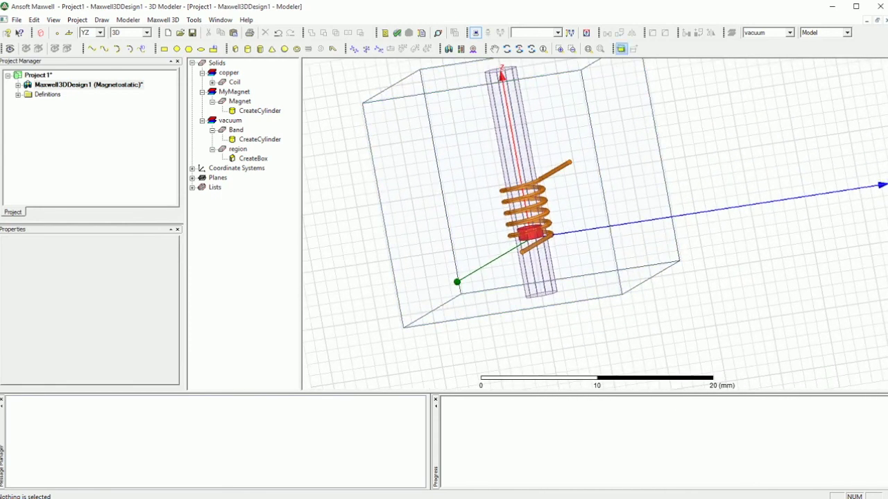
{"action": "left_click", "coordinate": [531, 48]}
{"action": "left_click_drag", "start_coordinate": [703, 123], "coordinate": [690, 144]}
{"action": "left_click_drag", "start_coordinate": [664, 149], "coordinate": [752, 152]}
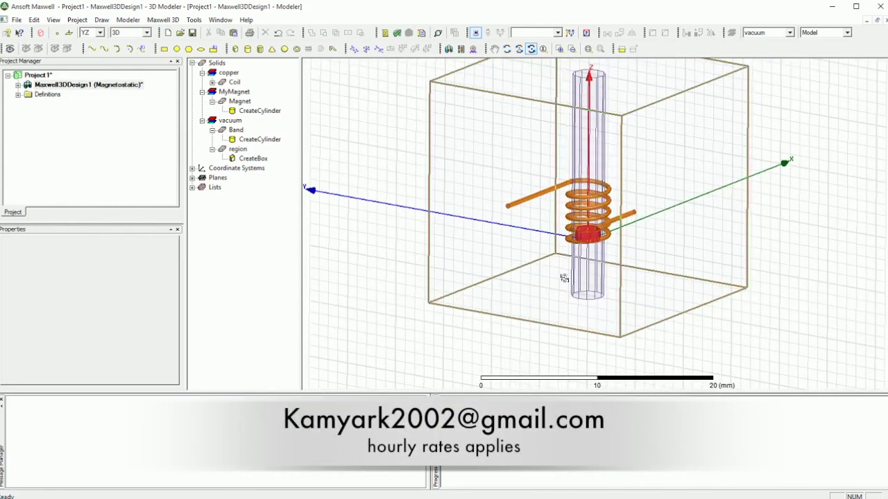